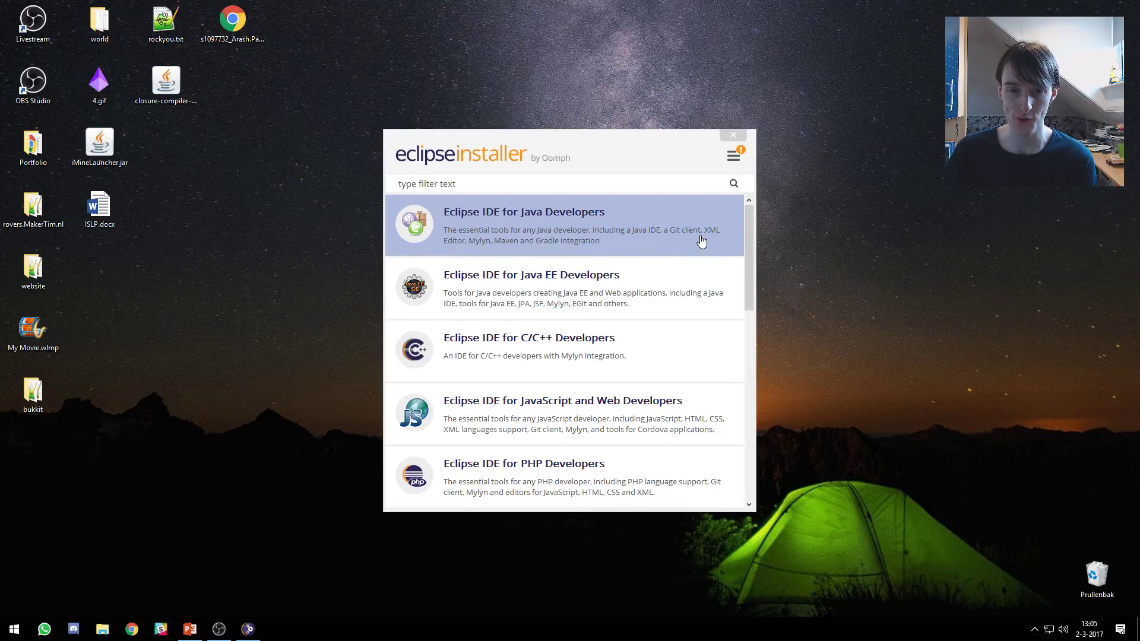
# Browse the list of available Eclipse packages and choose Eclipse IDE for Java Developers.
pyautogui.scroll(-3, 702, 241)
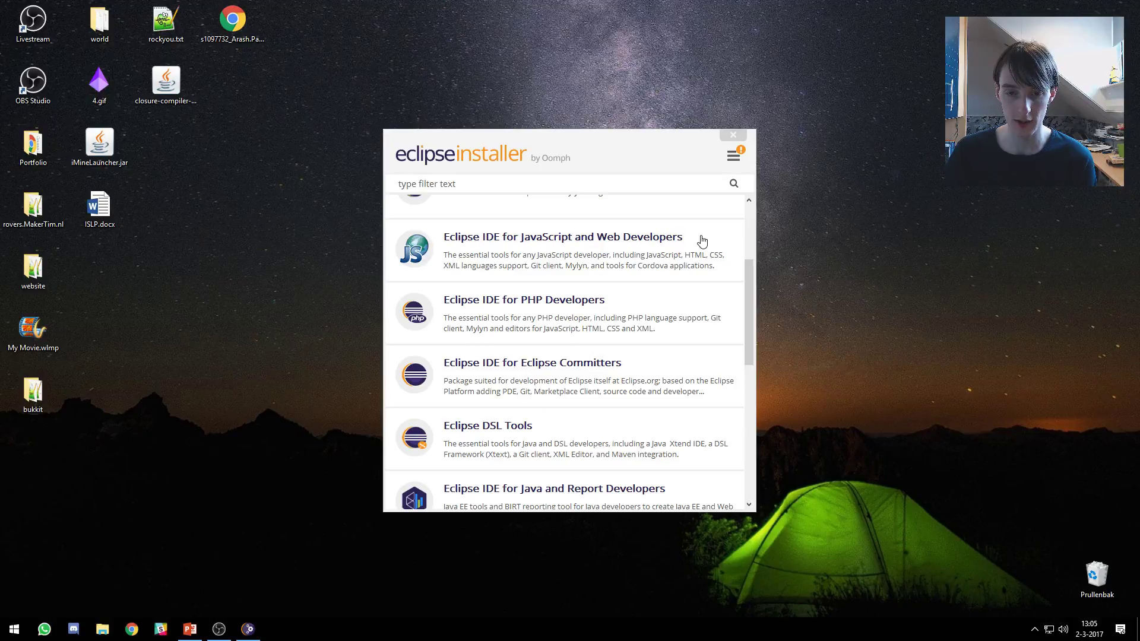
pyautogui.scroll(-4, 701, 243)
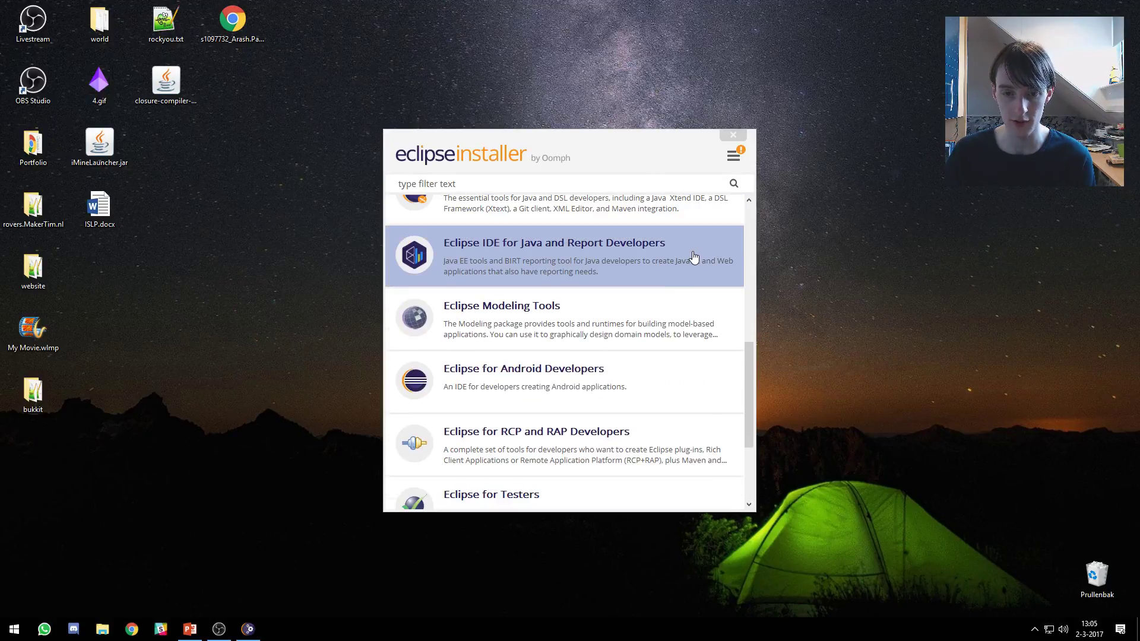
pyautogui.scroll(-3, 694, 257)
pyautogui.scroll(9, 692, 257)
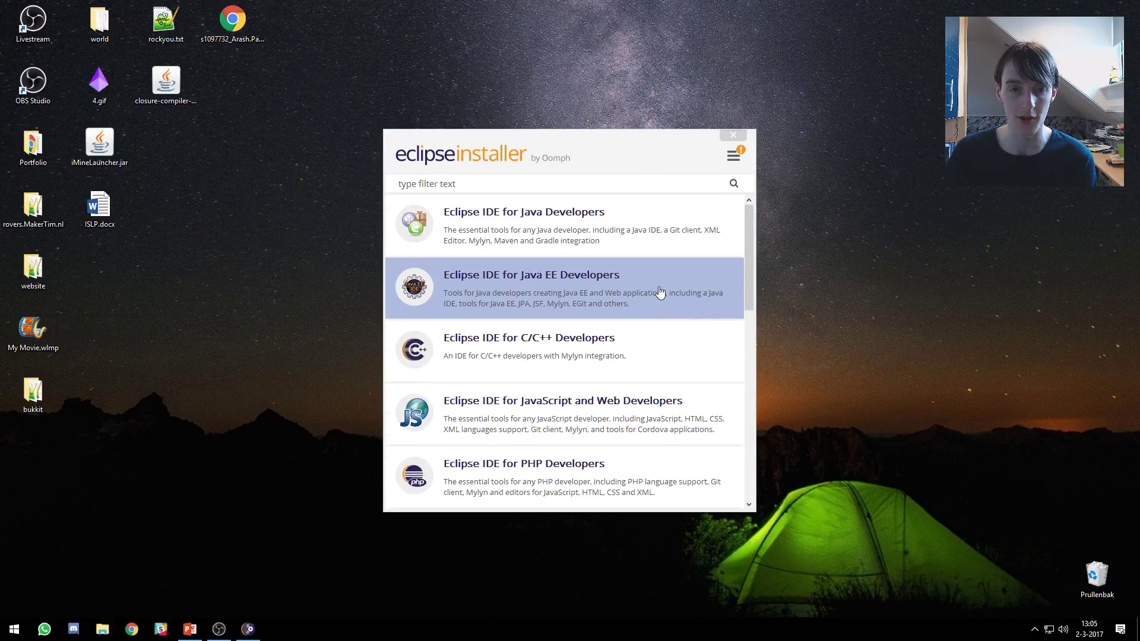
pyautogui.click(486, 222)
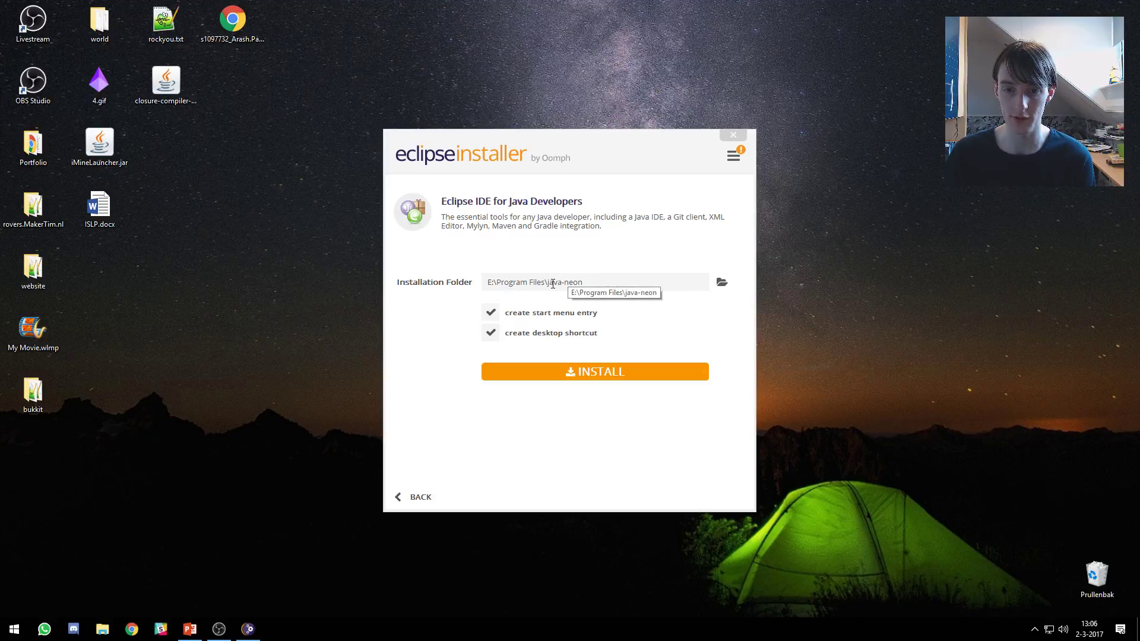
# Keep the start menu entry, turn off the desktop shortcut, and install Eclipse into E:\Program Files\java-neon.
pyautogui.click(500, 317)
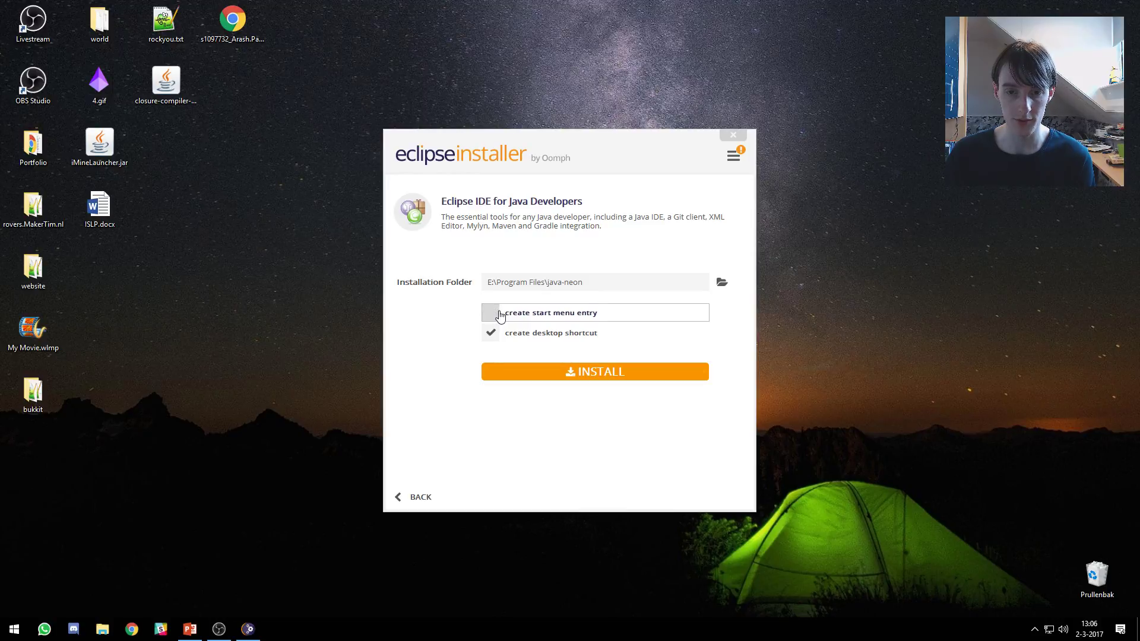
pyautogui.click(498, 315)
pyautogui.click(492, 332)
pyautogui.click(577, 380)
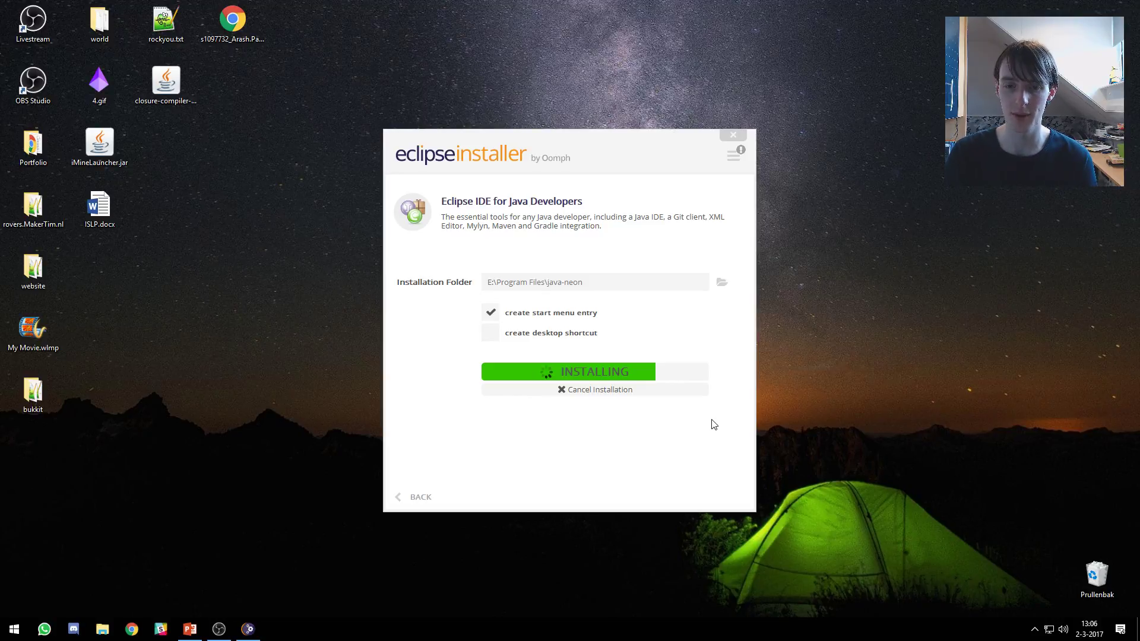
# Search the Windows settings for "path".
pyautogui.press('super')
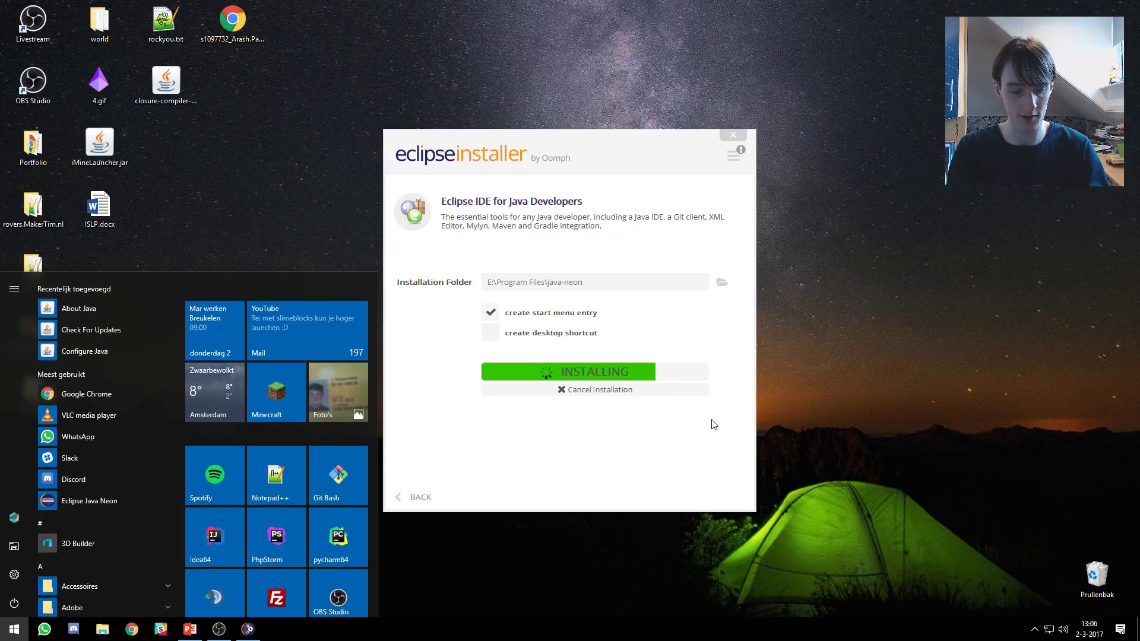
pyautogui.write('path')
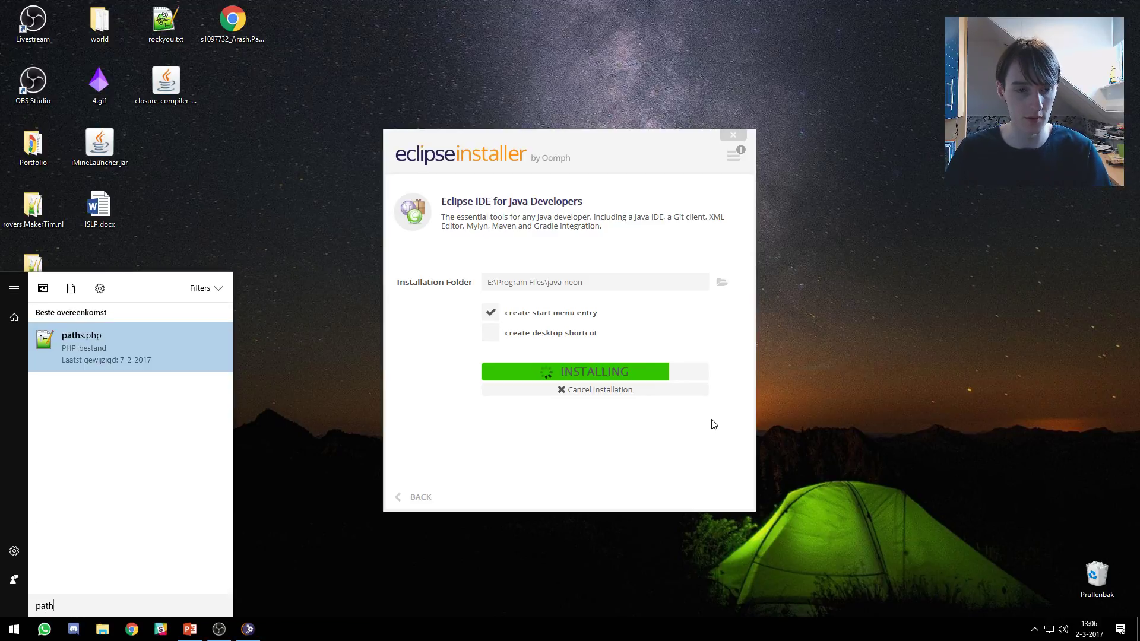
pyautogui.click(107, 291)
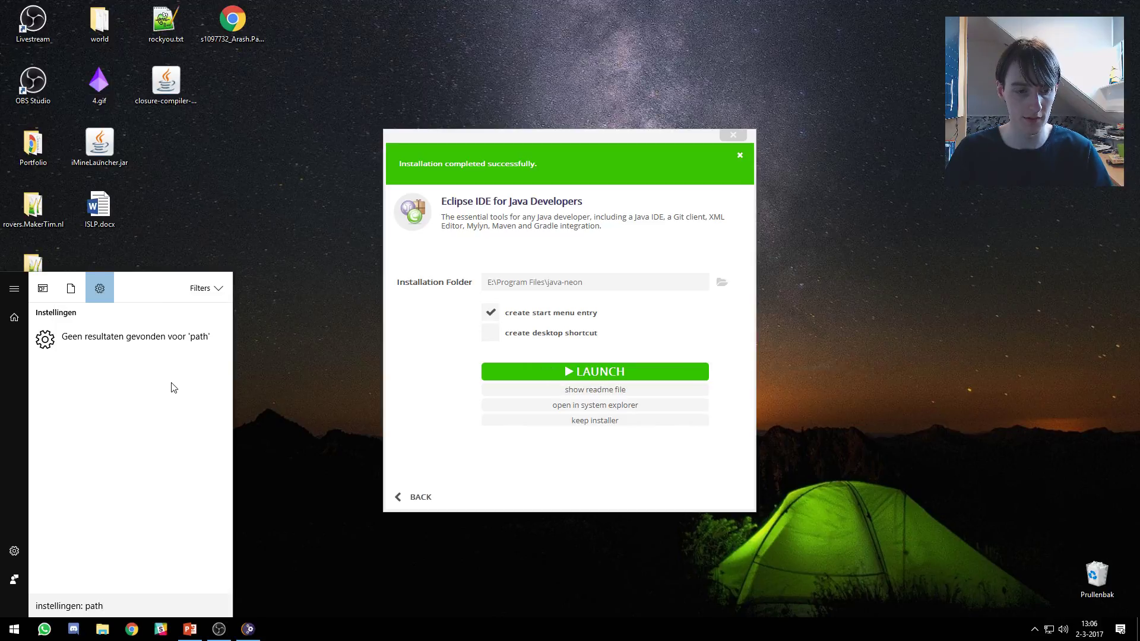
# Open the Configuratiescherm through Windows search and search in it for "path".
pyautogui.write('config')
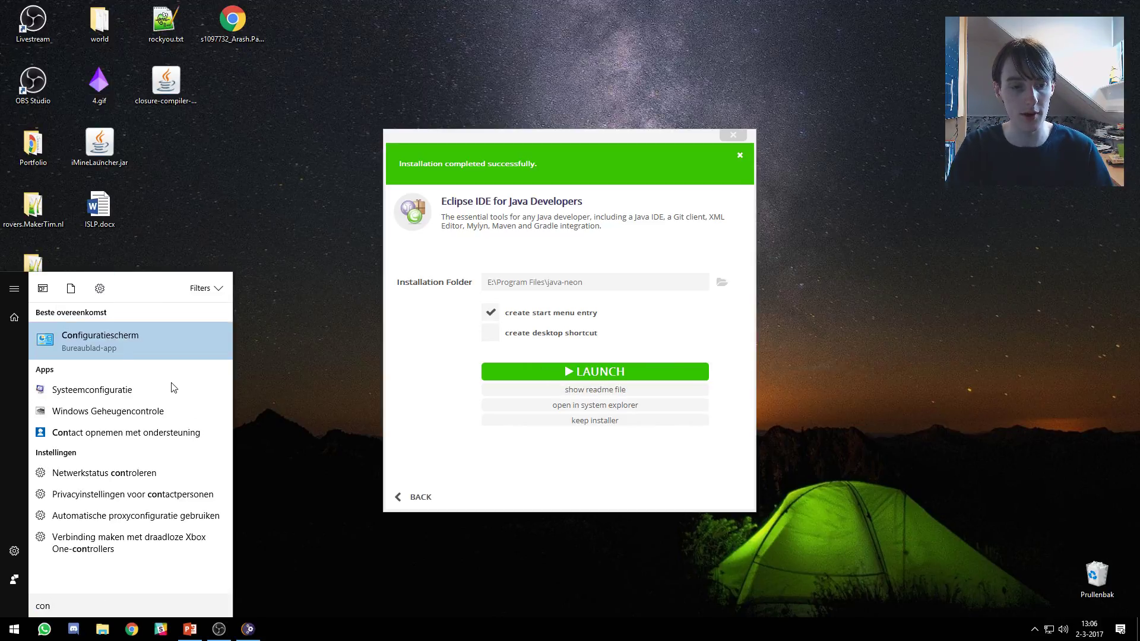
pyautogui.press('Return')
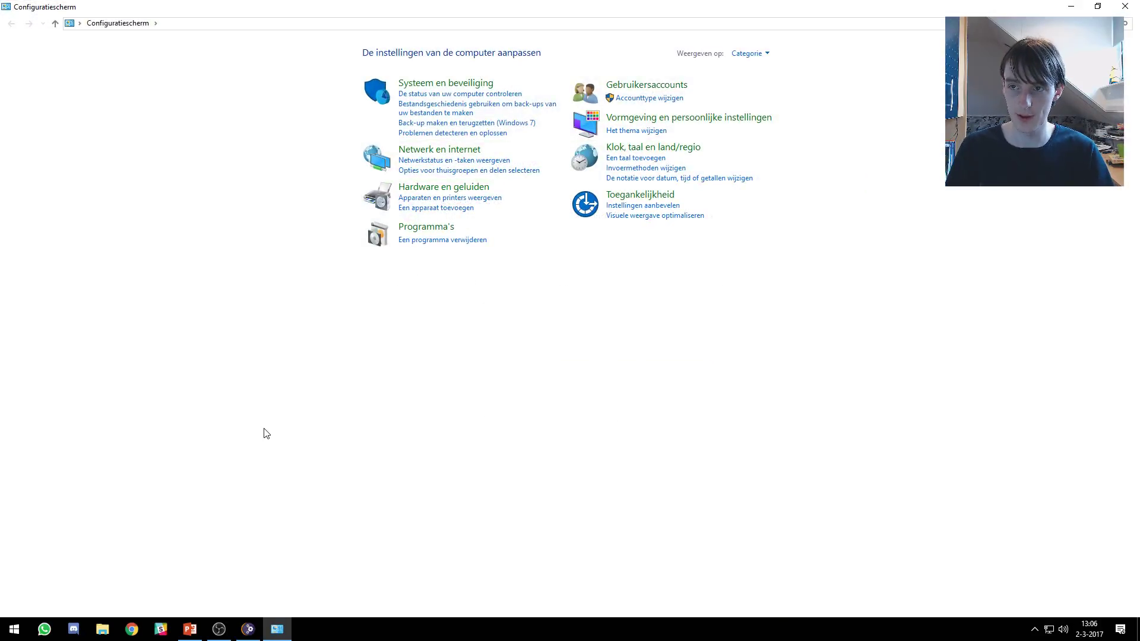
pyautogui.write('p')
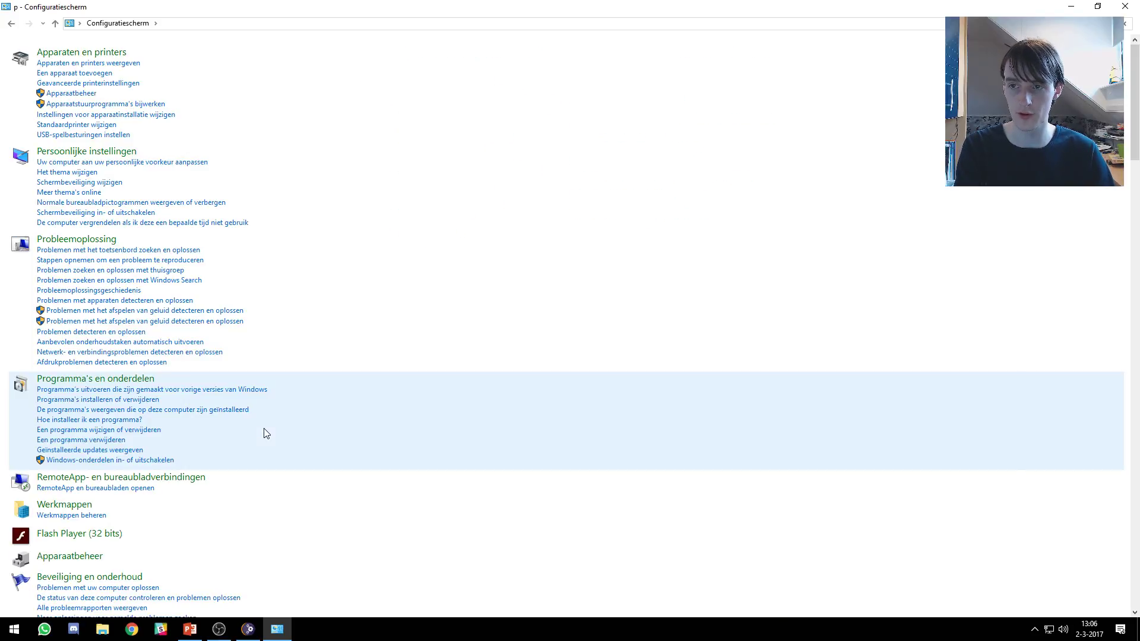
pyautogui.write('ath')
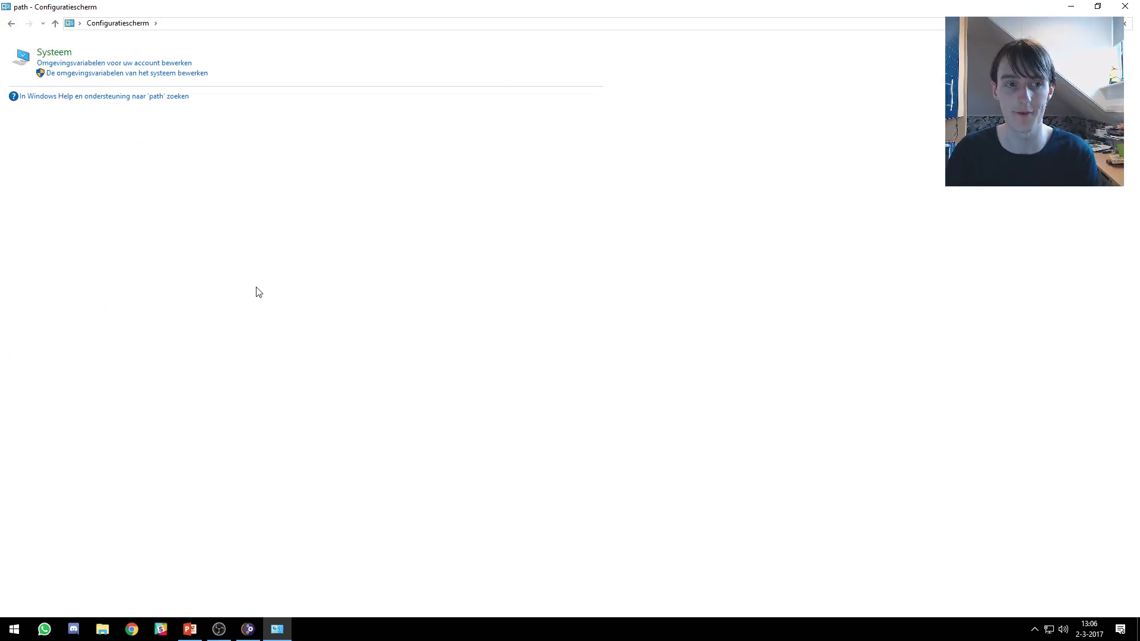
# Open the system's environment variables (Omgevingsvariabelen) and select the JAVA_HOME system variable.
pyautogui.click(171, 73)
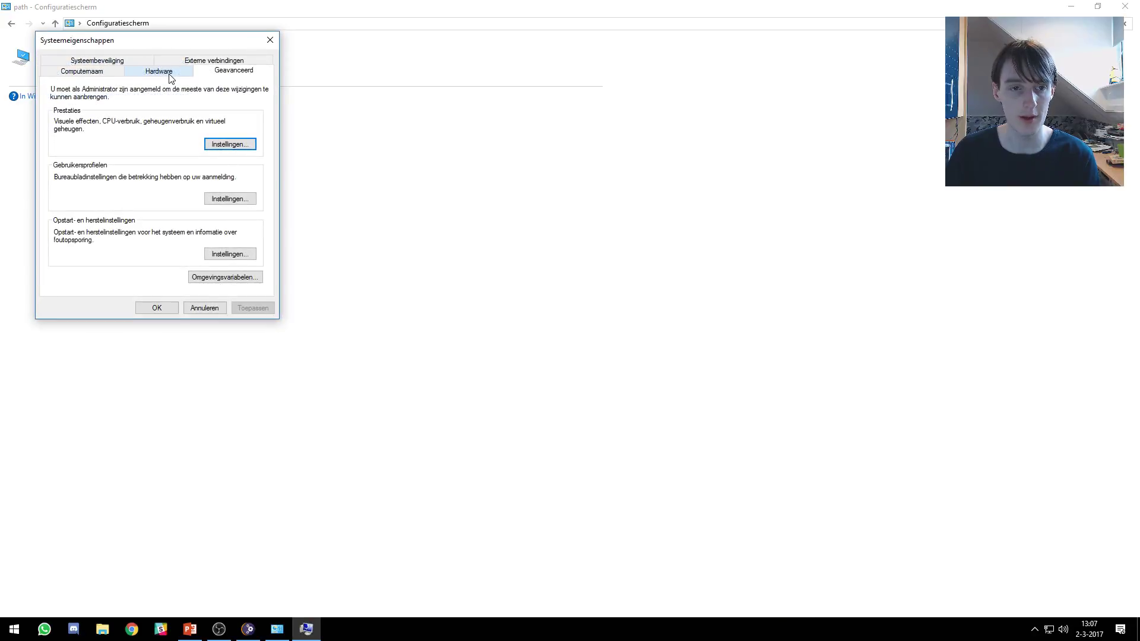
pyautogui.click(231, 278)
pyautogui.scroll(-1, 460, 361)
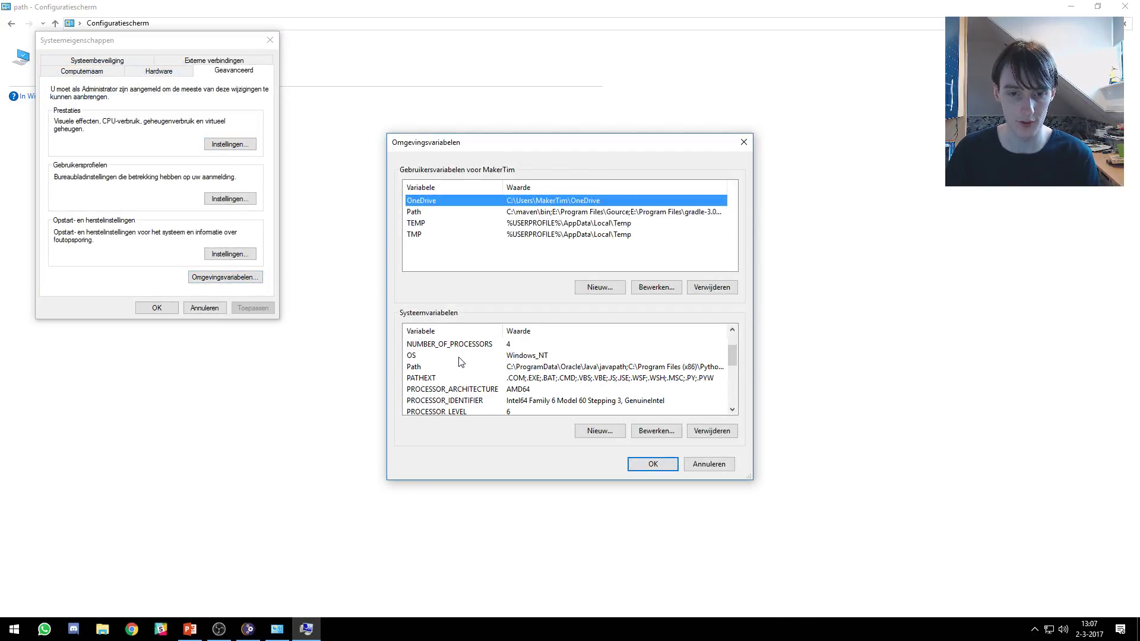
pyautogui.scroll(1, 460, 361)
pyautogui.click(436, 368)
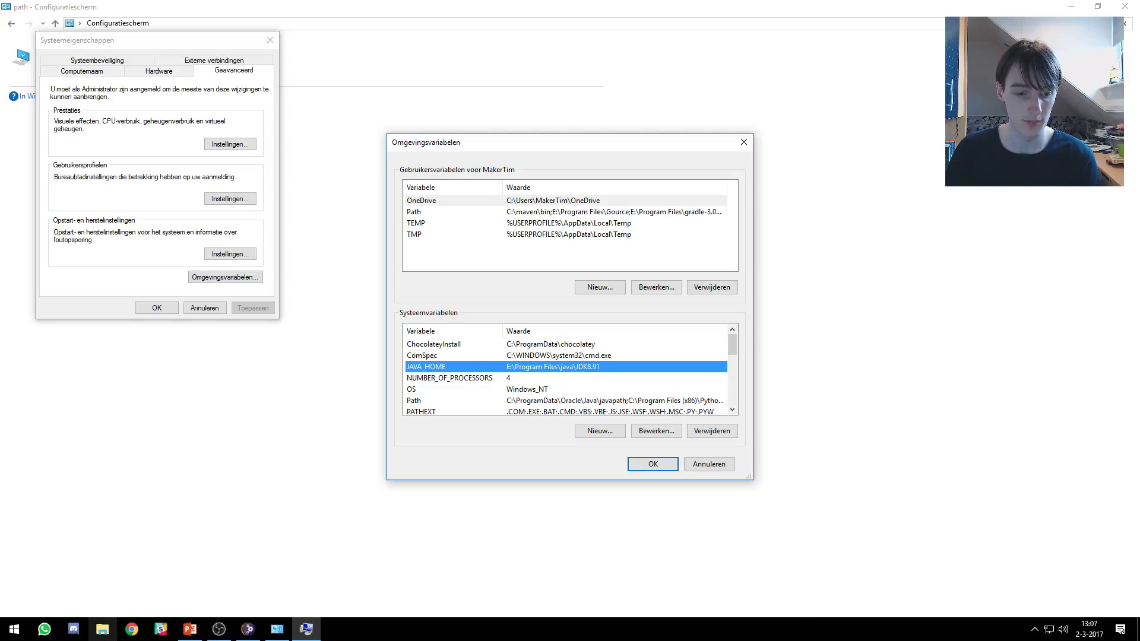
# Open the java1.8JDK folder under E:\Program Files in File Explorer, with the environment variables window moved clear of it.
pyautogui.click(102, 629)
pyautogui.scroll(-1, 505, 505)
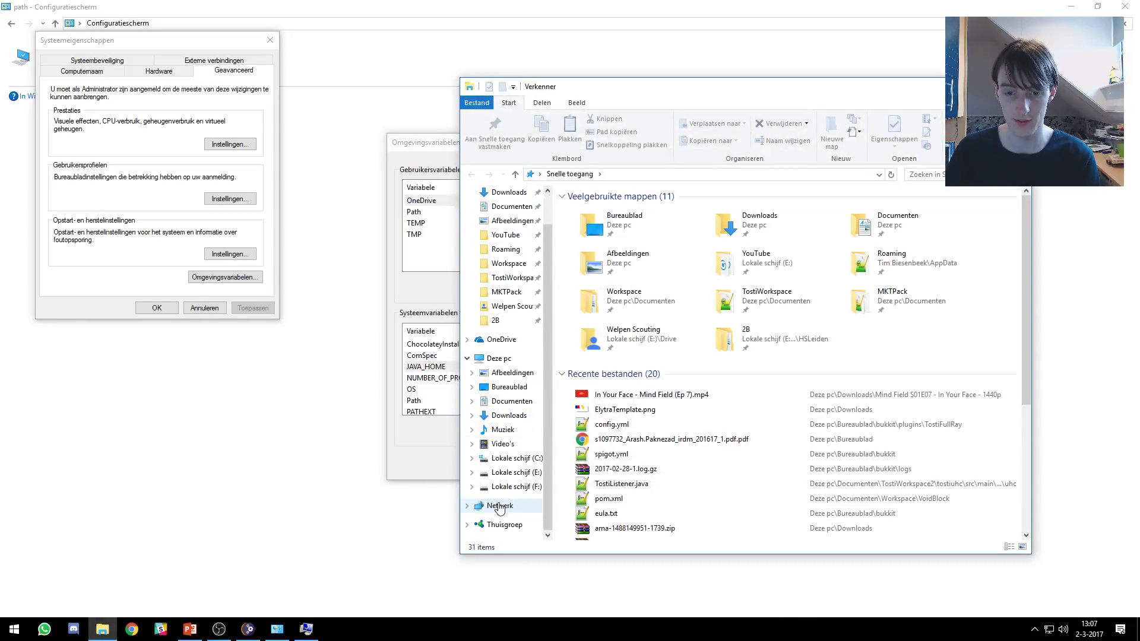
pyautogui.click(514, 473)
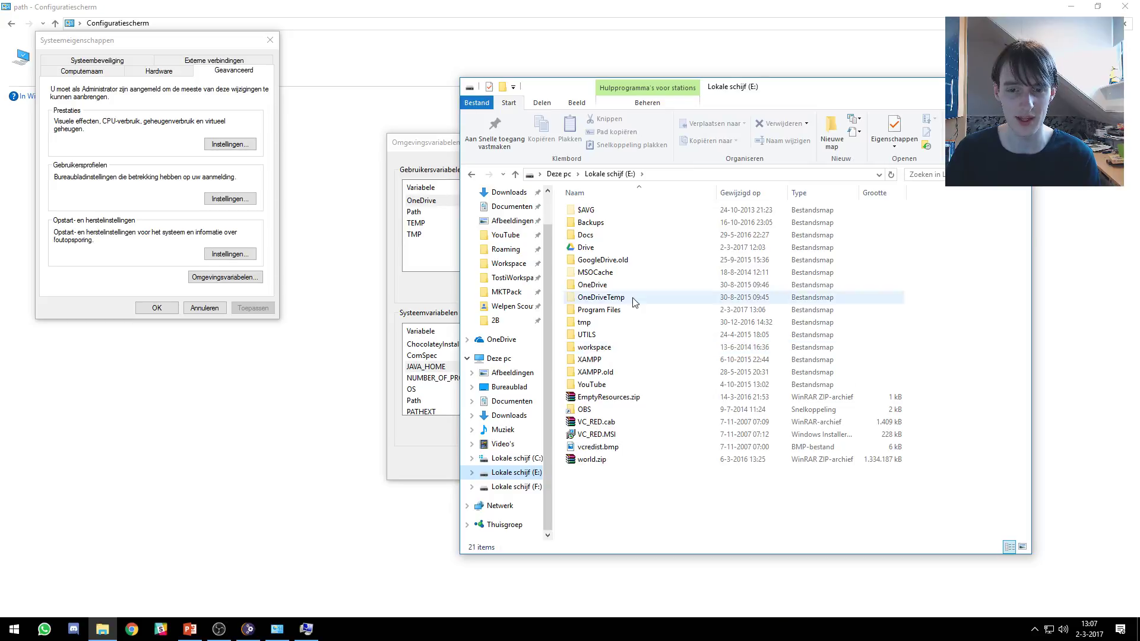
pyautogui.doubleClick(611, 310)
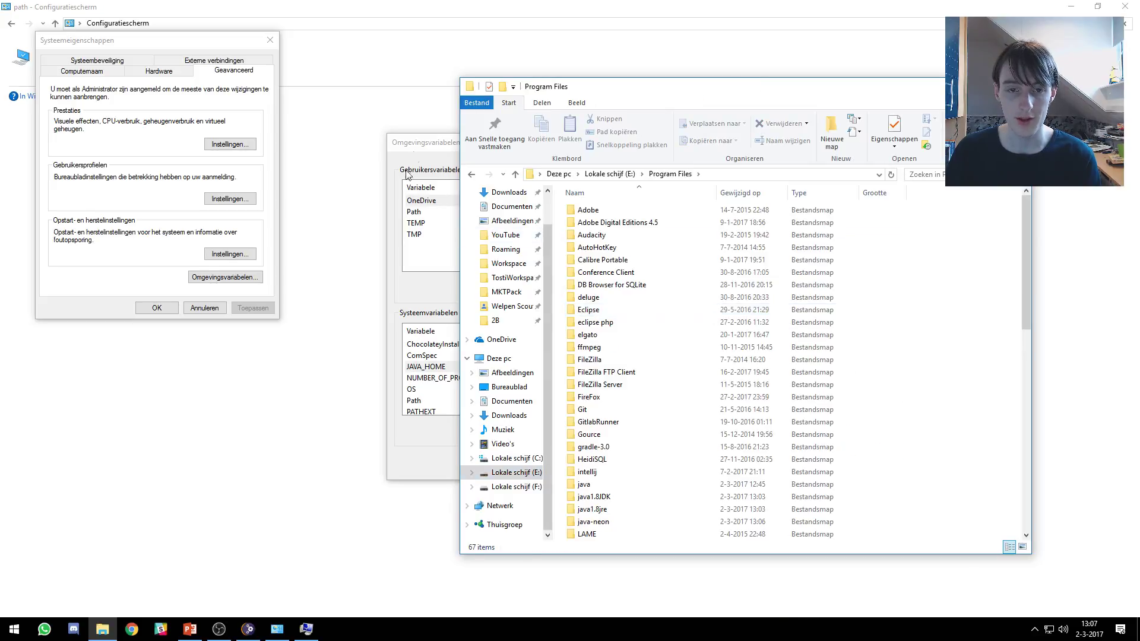
pyautogui.moveTo(422, 145); pyautogui.dragTo(120, 158)
pyautogui.click(606, 297)
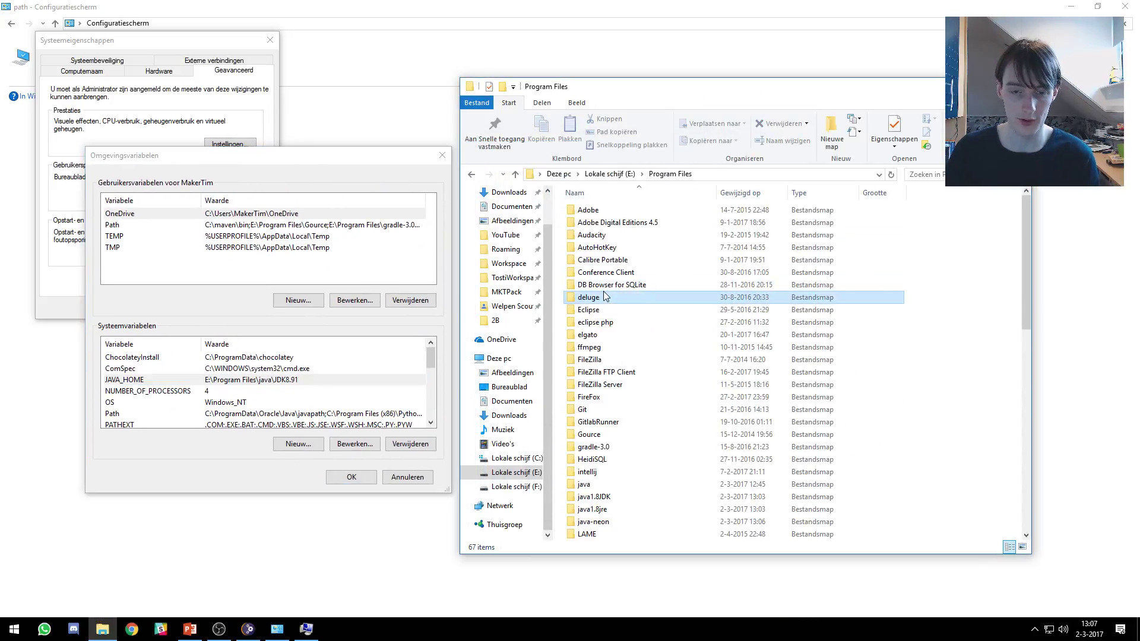
pyautogui.write('java')
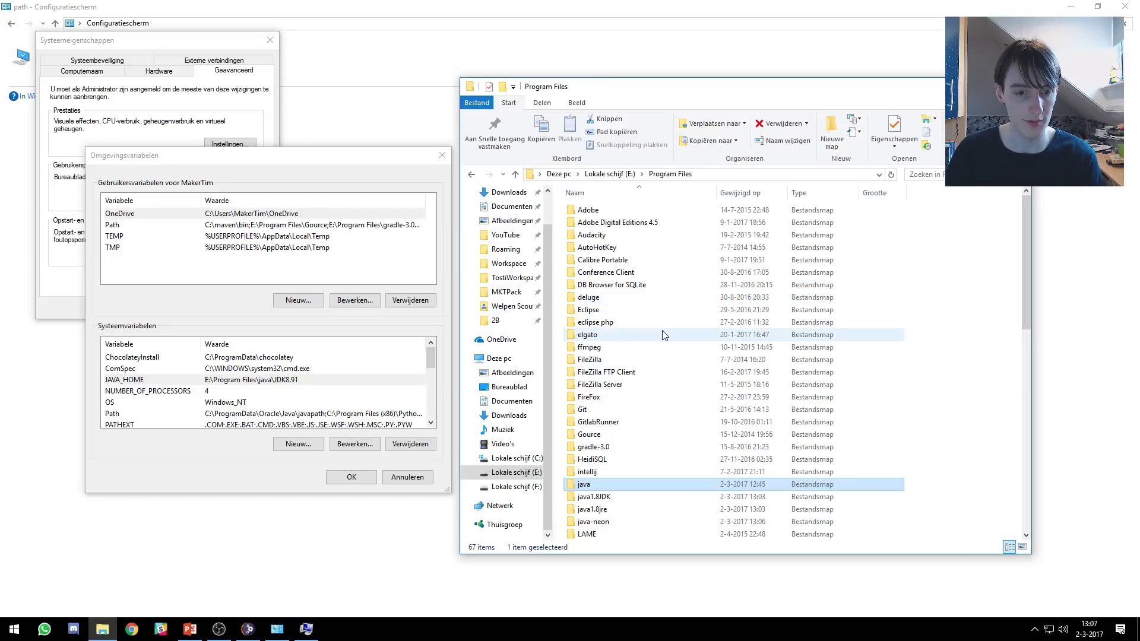
pyautogui.doubleClick(600, 497)
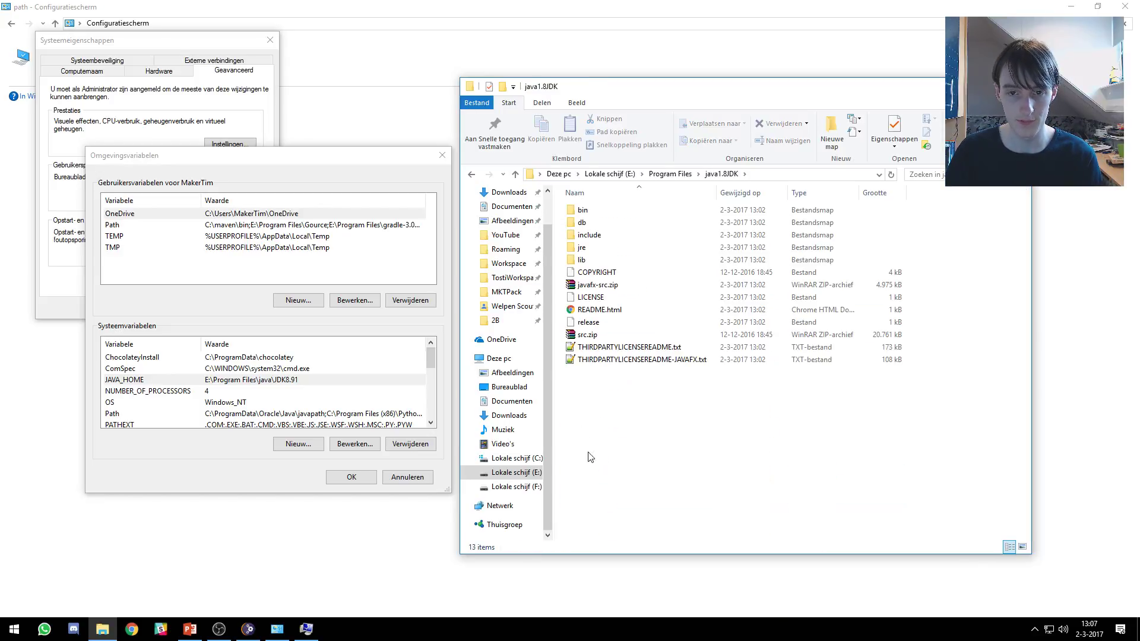
# Copy the JDK folder's path, set JAVA_HOME to E:\Program Files\java1.8JDK, and accept the environment variables.
pyautogui.click(772, 174)
pyautogui.hotkey('ctrl', 'x')
pyautogui.doubleClick(294, 380)
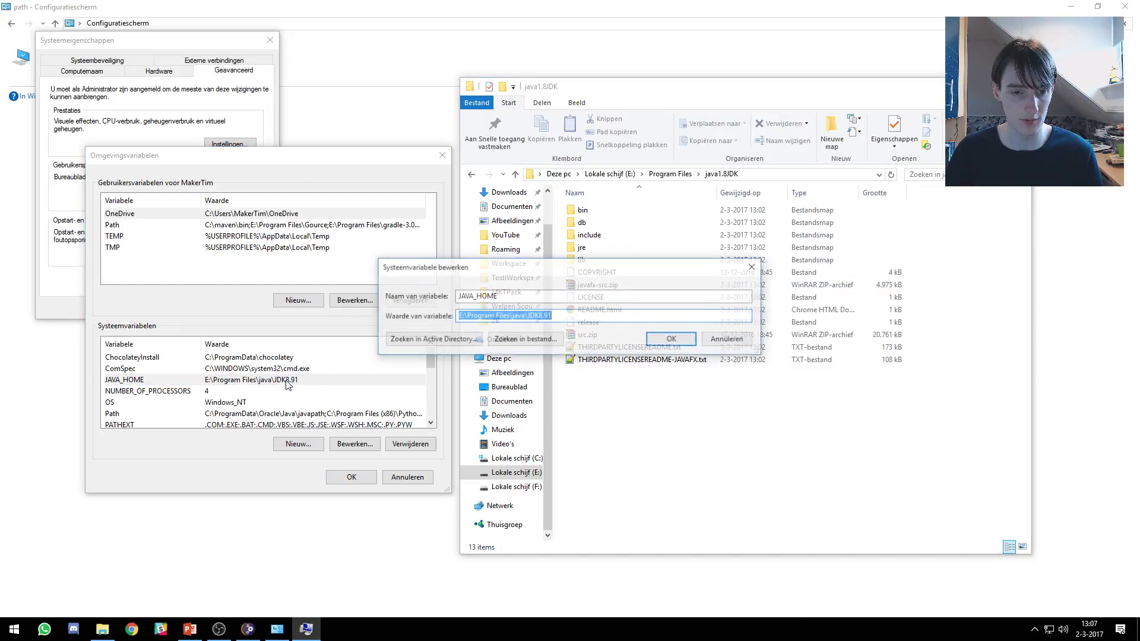
pyautogui.moveTo(465, 296); pyautogui.dragTo(419, 295)
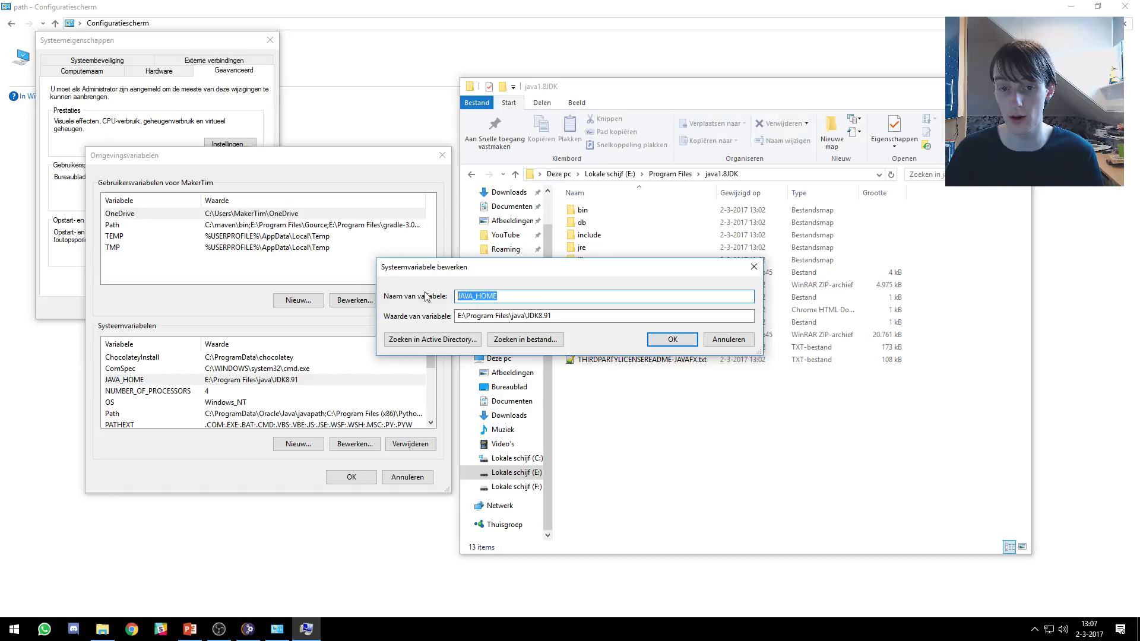
pyautogui.press('Tab')
pyautogui.hotkey('ctrl', 'v')
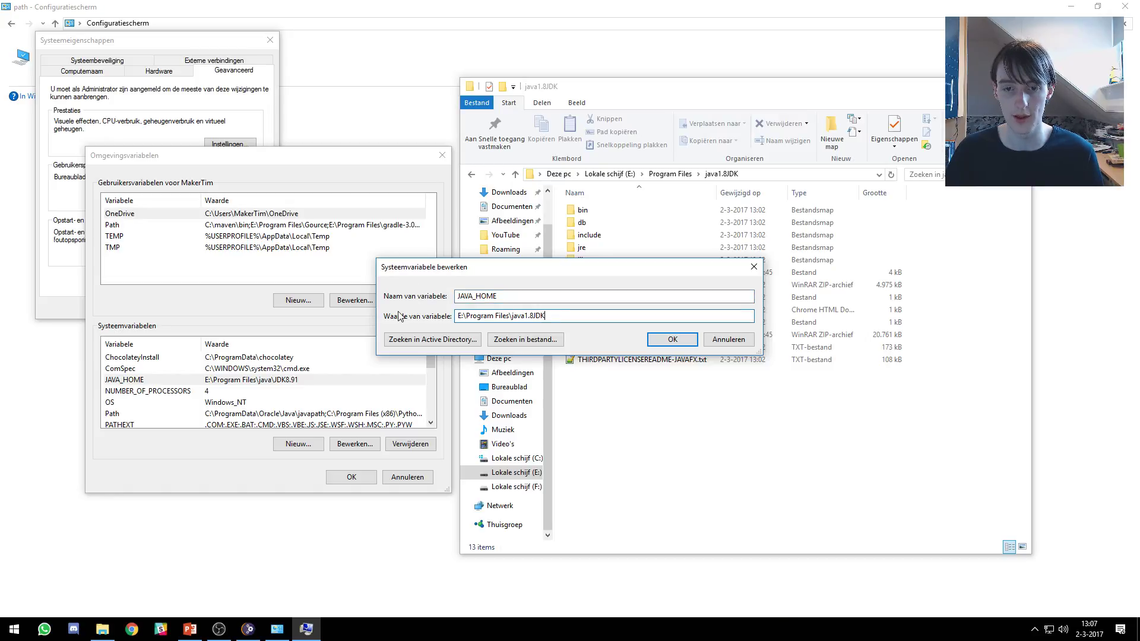
pyautogui.click(671, 339)
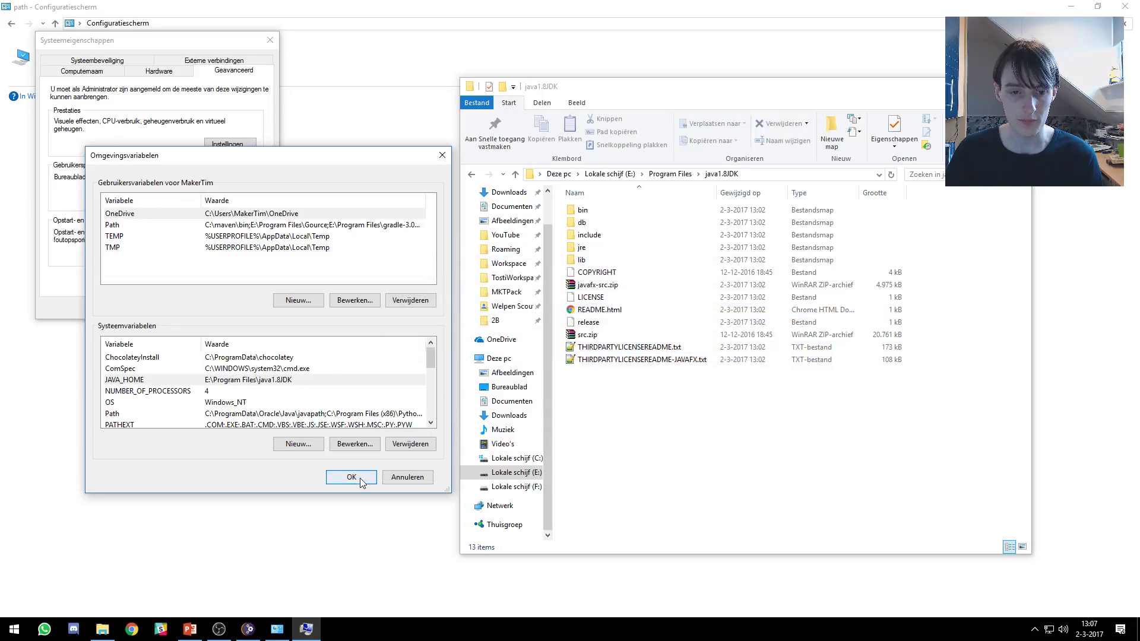
pyautogui.click(356, 478)
# Check the contents of the old java folder in E:\Program Files and delete that folder.
pyautogui.click(670, 174)
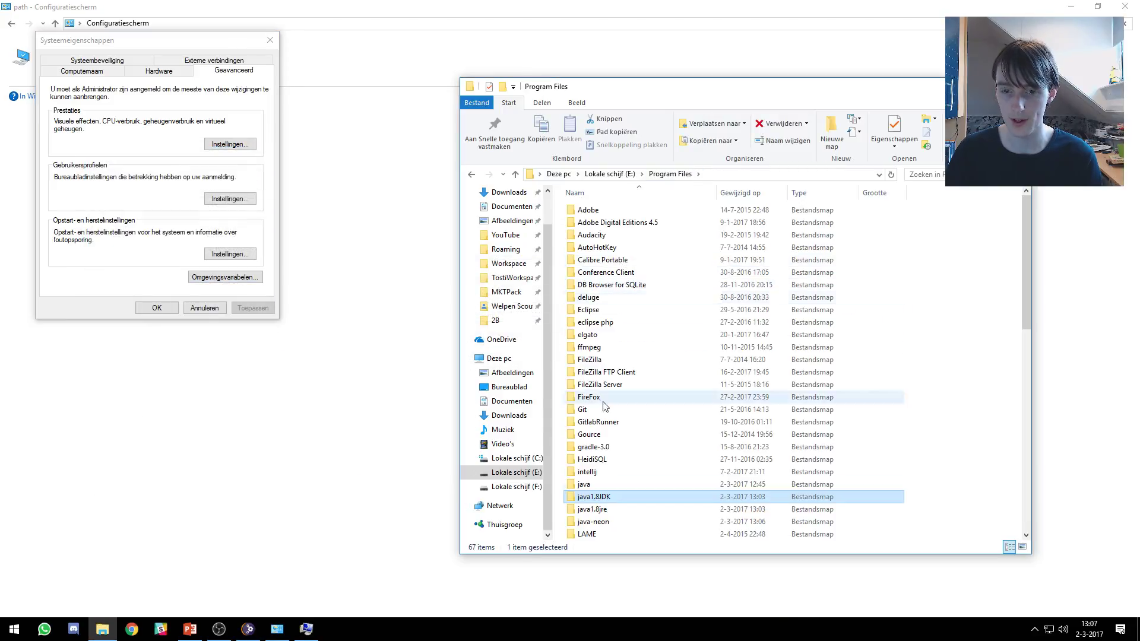
pyautogui.doubleClick(594, 484)
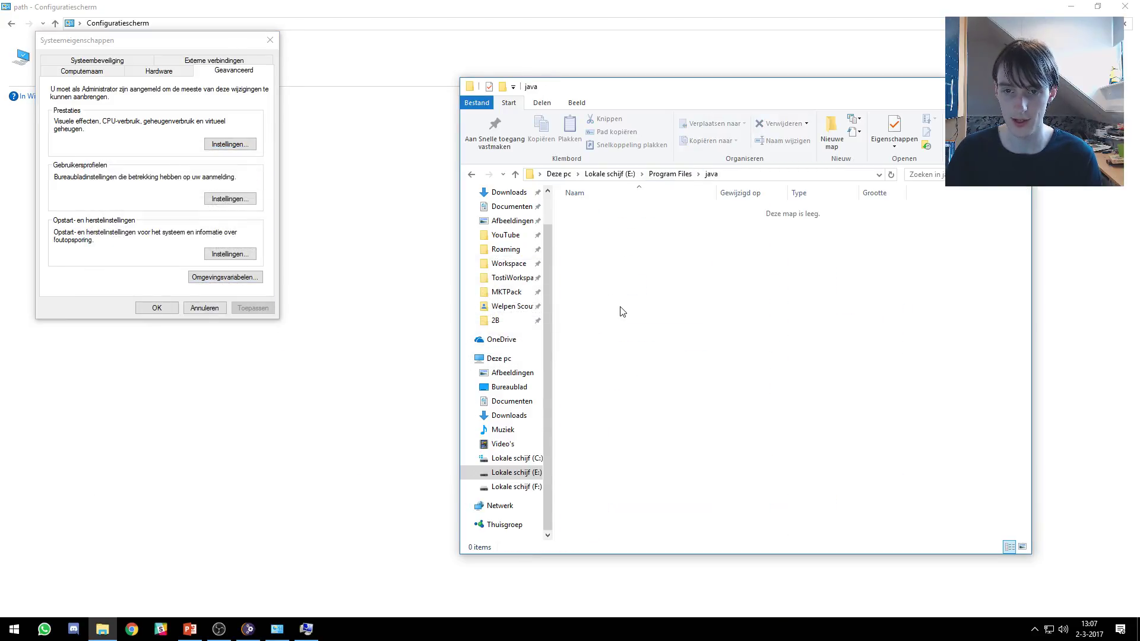
pyautogui.click(671, 174)
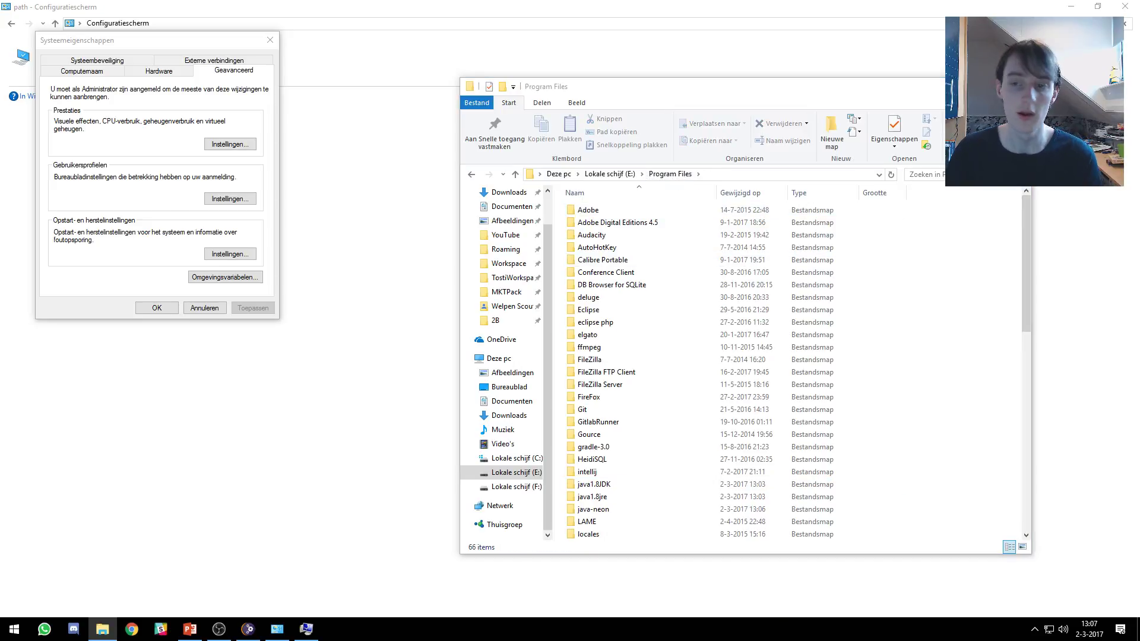
# Accept the system properties and close the Configuratiescherm to return to the Eclipse installer.
pyautogui.click(226, 277)
pyautogui.click(156, 307)
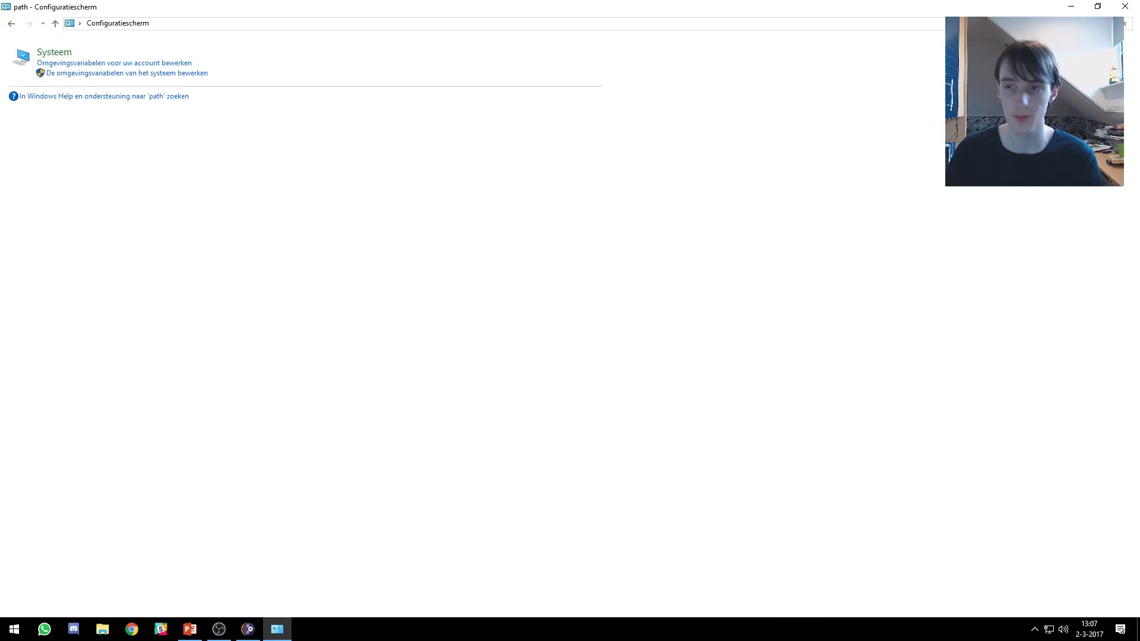
pyautogui.click(1125, 6)
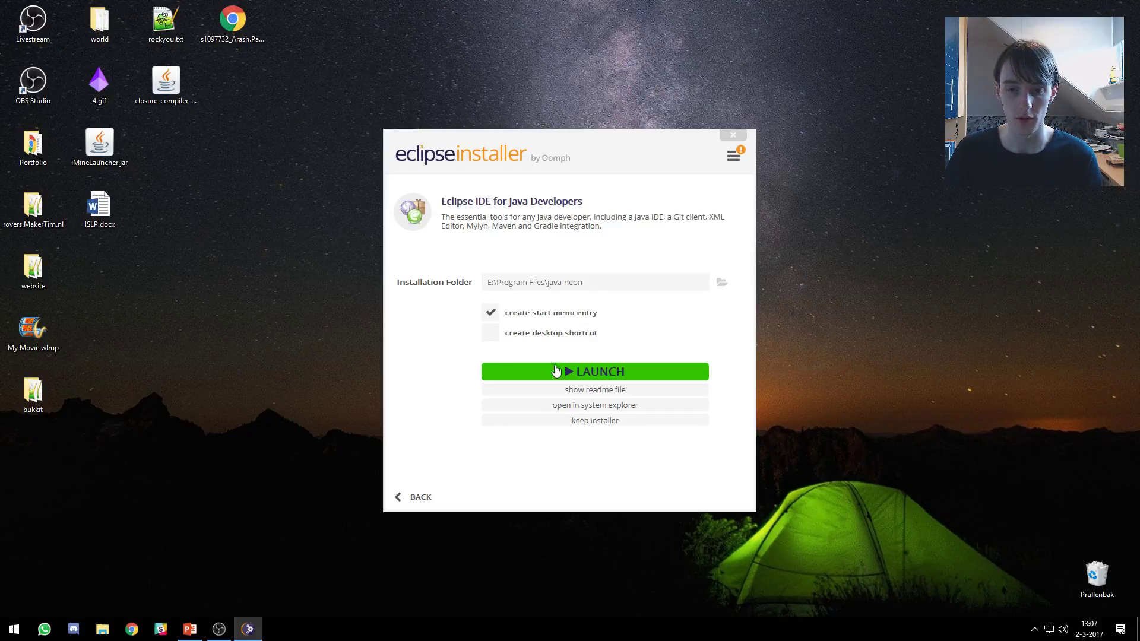
# Launch the newly installed Eclipse IDE for Java Developers from the installer.
pyautogui.moveTo(442, 205); pyautogui.dragTo(651, 208)
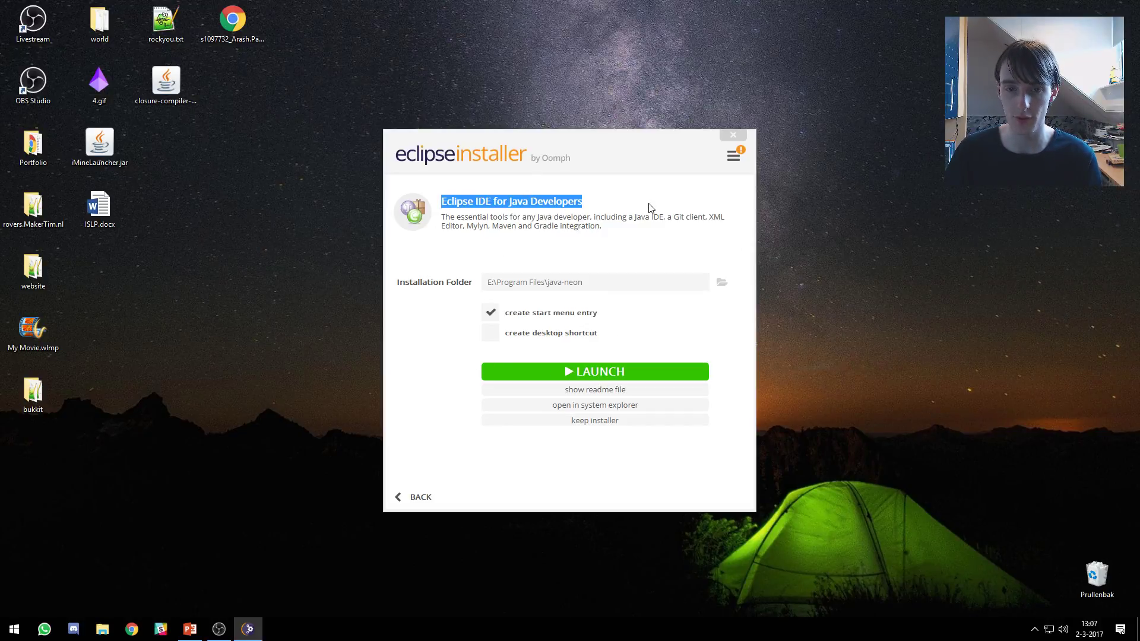
pyautogui.click(651, 208)
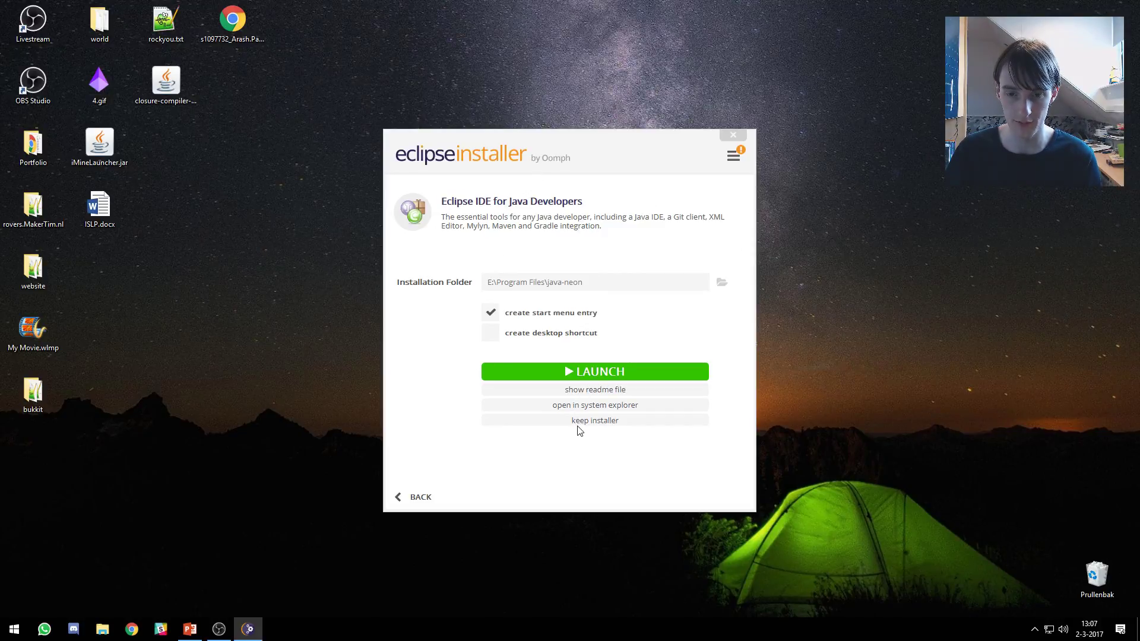
pyautogui.click(631, 372)
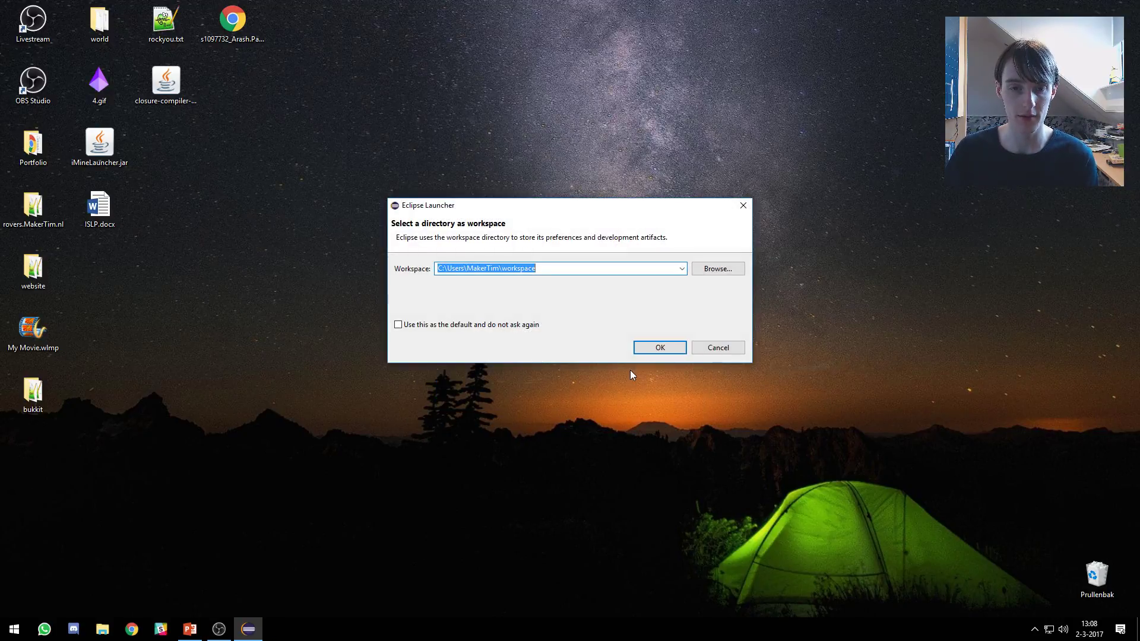
# Open the Workspace folder in E:\Docs\Documenten in File Explorer to get the path for the Eclipse workspace.
pyautogui.moveTo(447, 268); pyautogui.dragTo(542, 263)
pyautogui.click(544, 267)
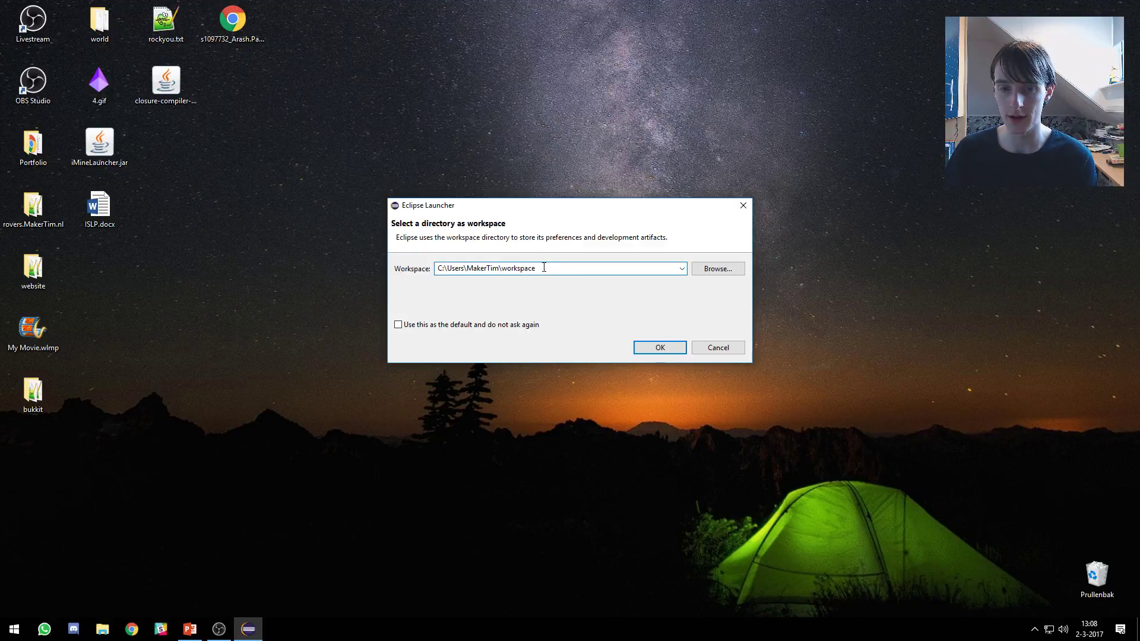
pyautogui.doubleClick(529, 271)
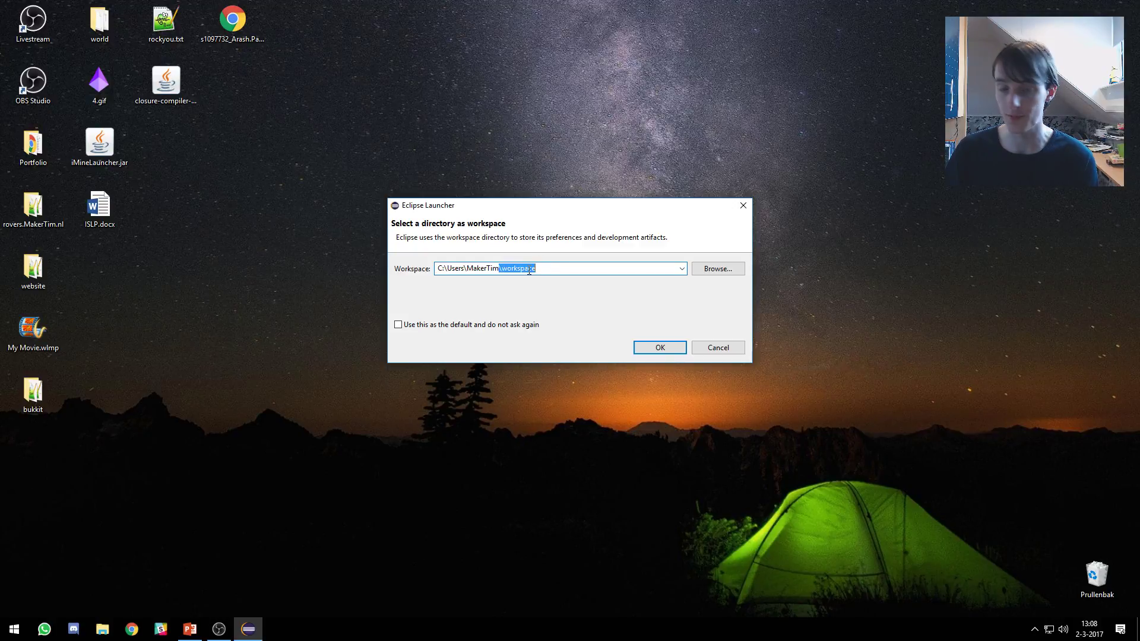
pyautogui.click(102, 628)
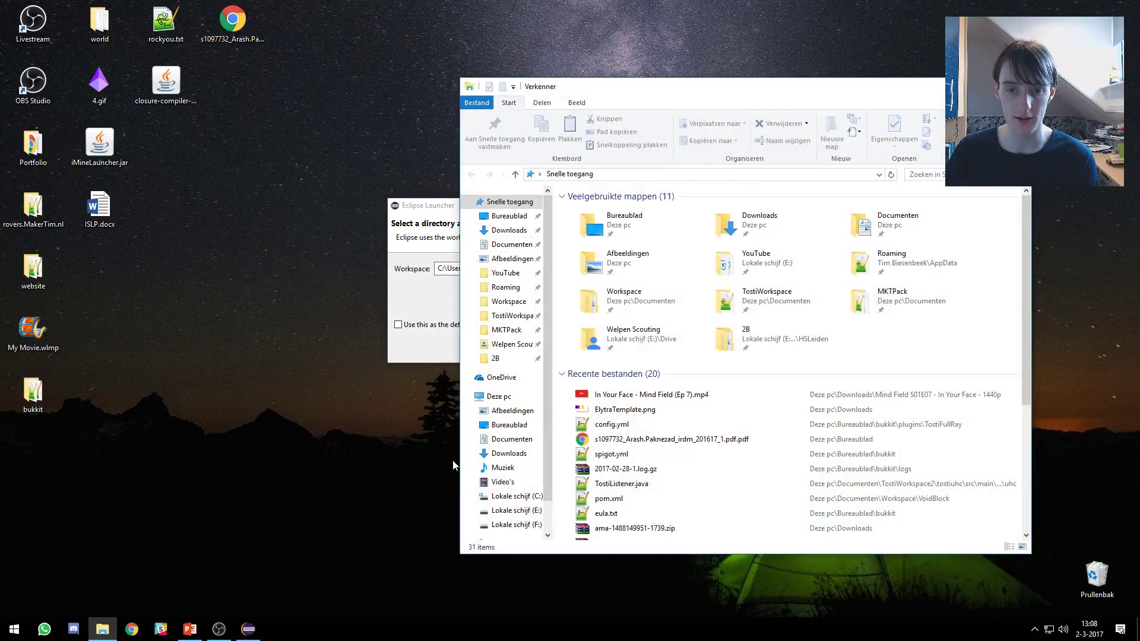
pyautogui.click(512, 510)
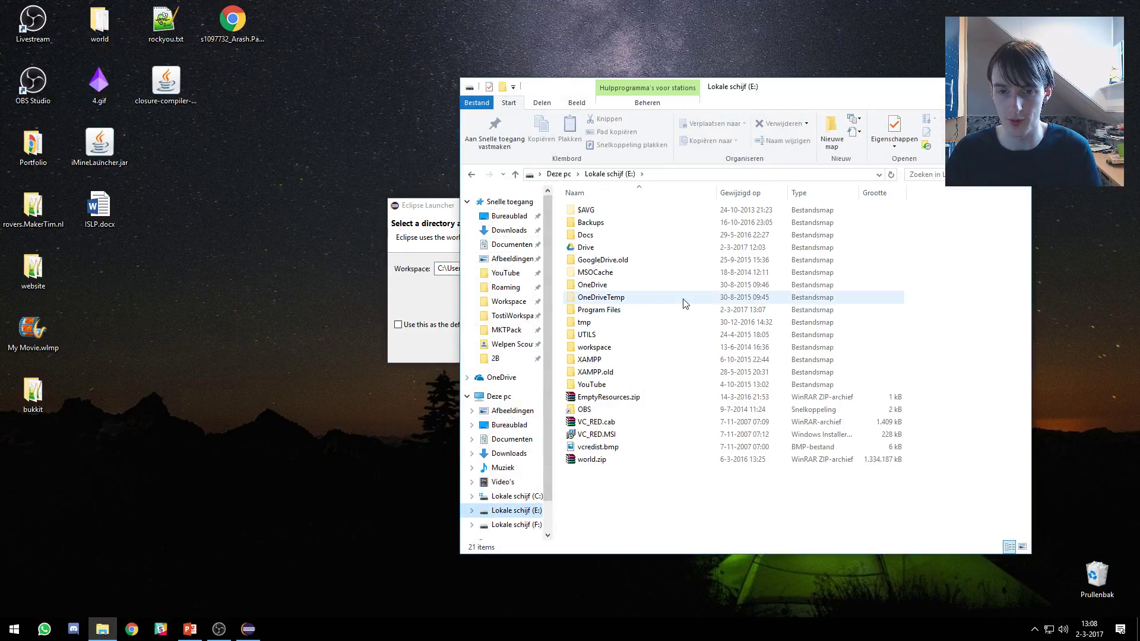
pyautogui.doubleClick(606, 235)
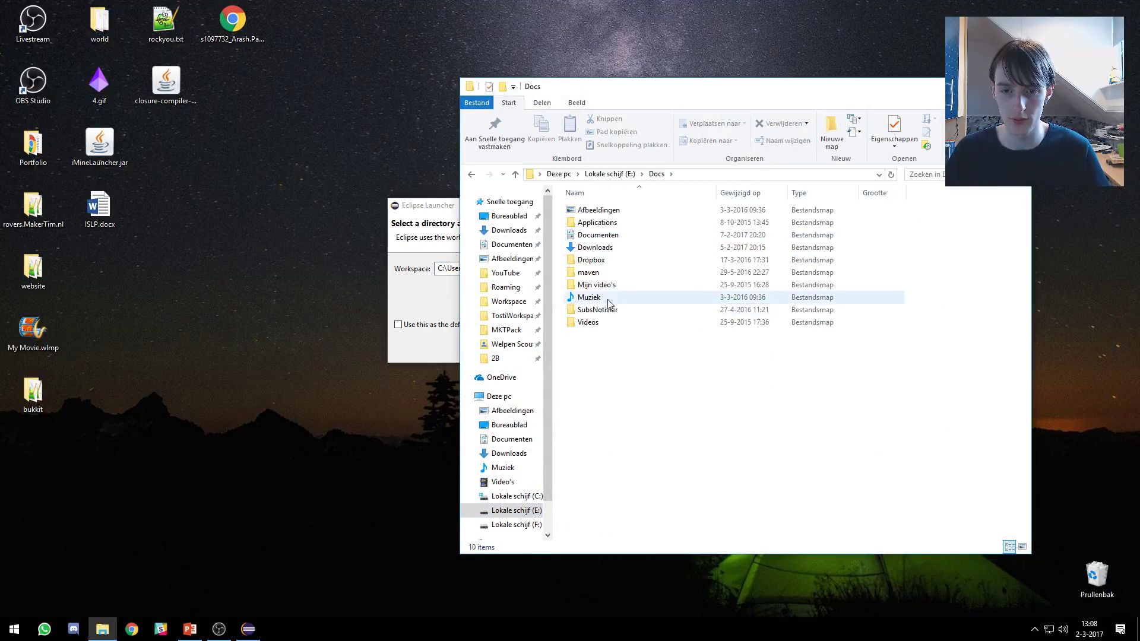
pyautogui.doubleClick(597, 235)
pyautogui.scroll(-10, 630, 296)
pyautogui.click(654, 207)
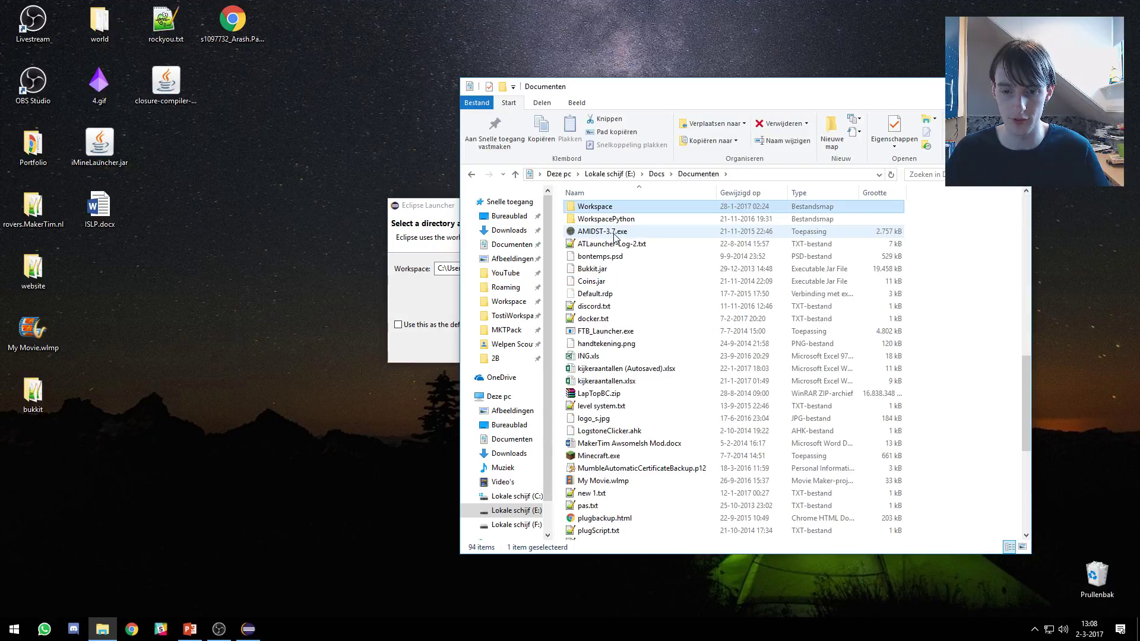
pyautogui.doubleClick(665, 208)
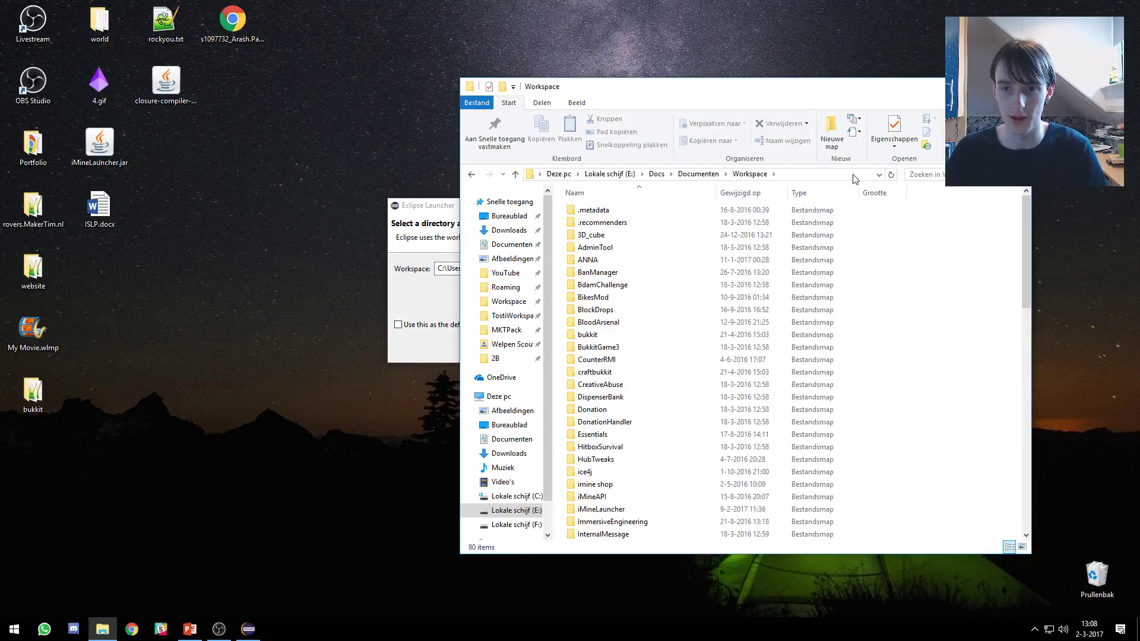
# Set E:\Docs\Mijn documenten\Workspace as the default workspace, launch Eclipse with it, and accept updating the older workspace version.
pyautogui.click(830, 174)
pyautogui.click(445, 220)
pyautogui.hotkey('ctrl', 'v')
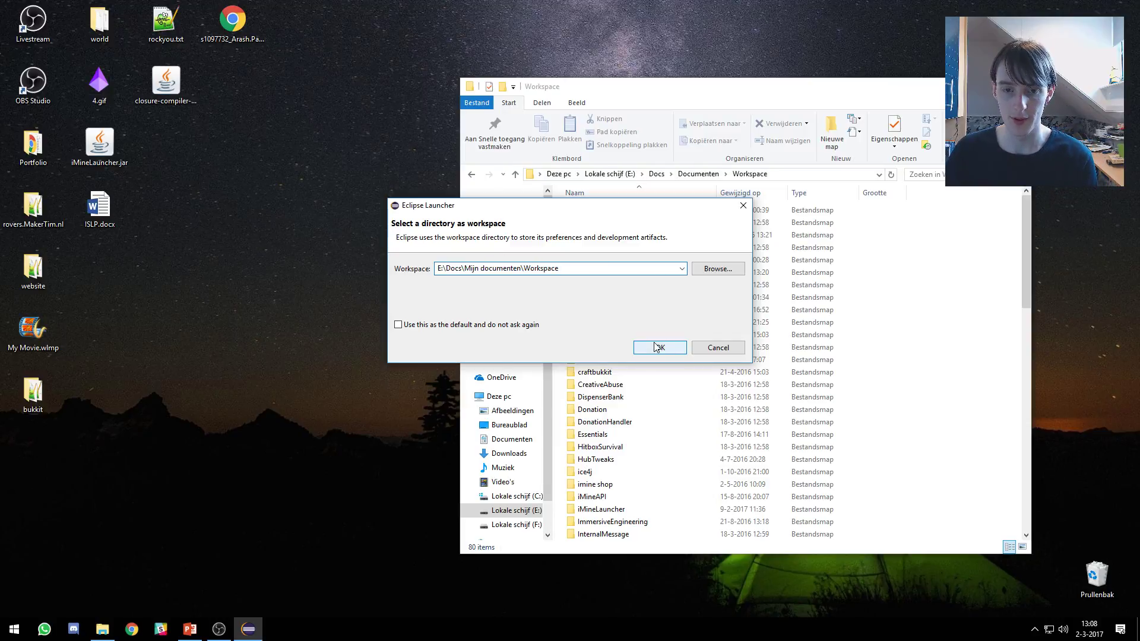
pyautogui.click(466, 325)
pyautogui.click(671, 348)
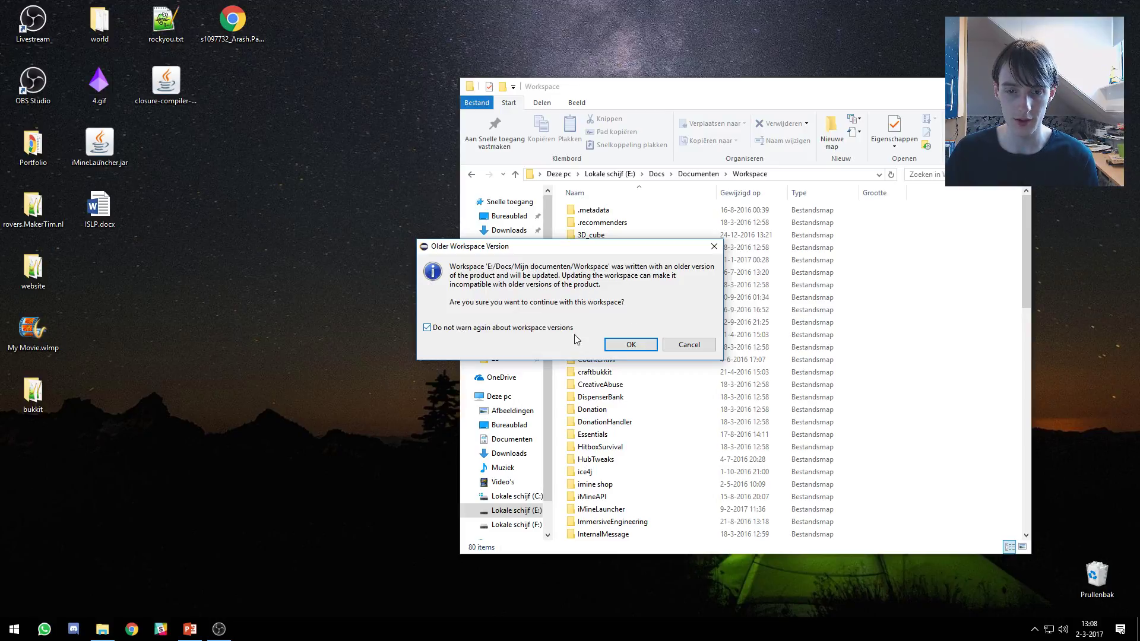
pyautogui.click(631, 344)
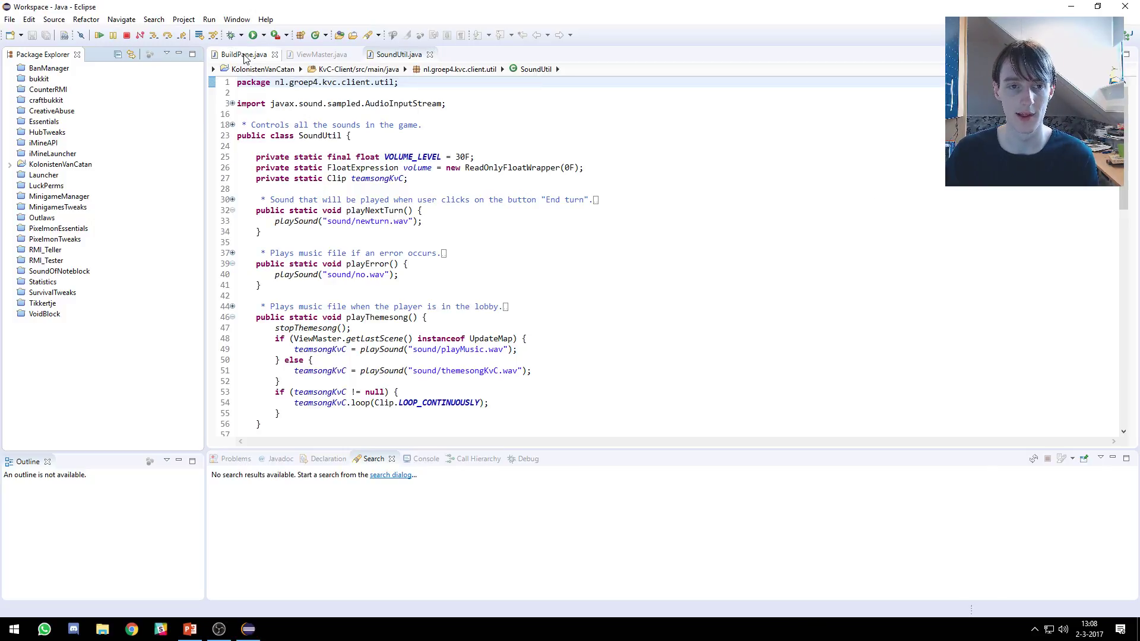
# Close all open editors and close the KolonistenVanCatan project.
pyautogui.hotkey('ctrl', 'shift', 'w')
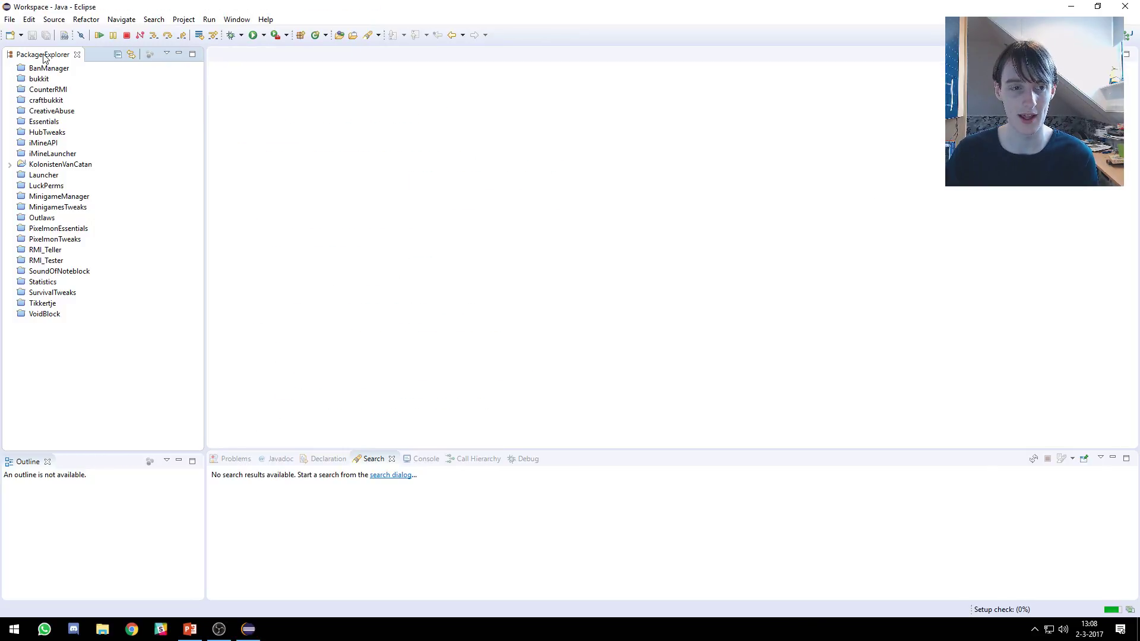
pyautogui.click(59, 165)
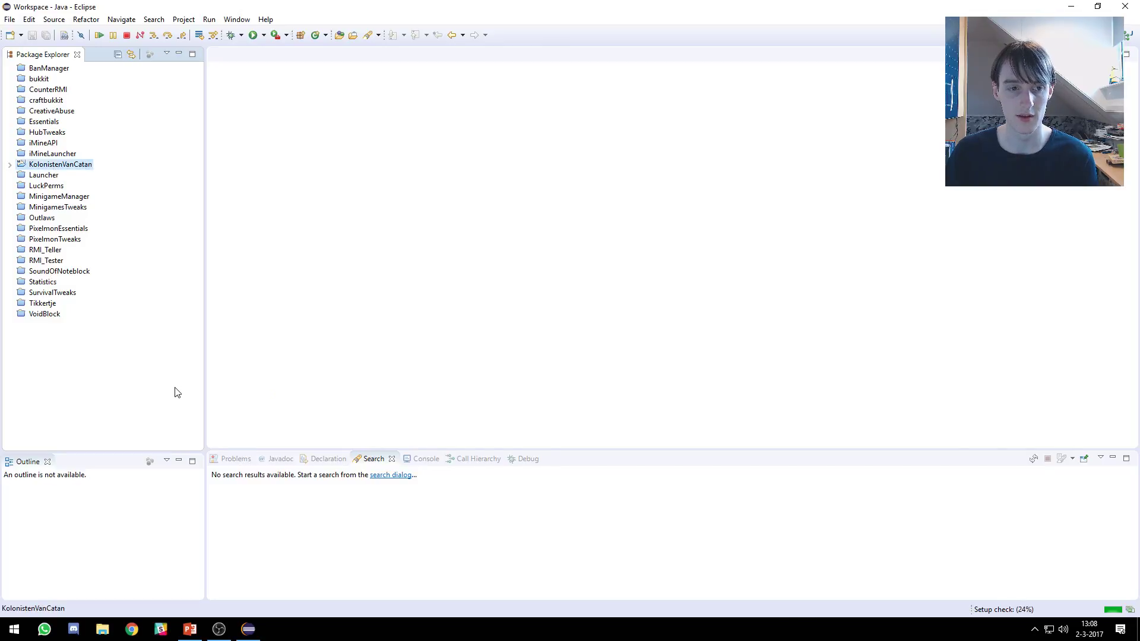
pyautogui.hotkey('shift', 'F10')
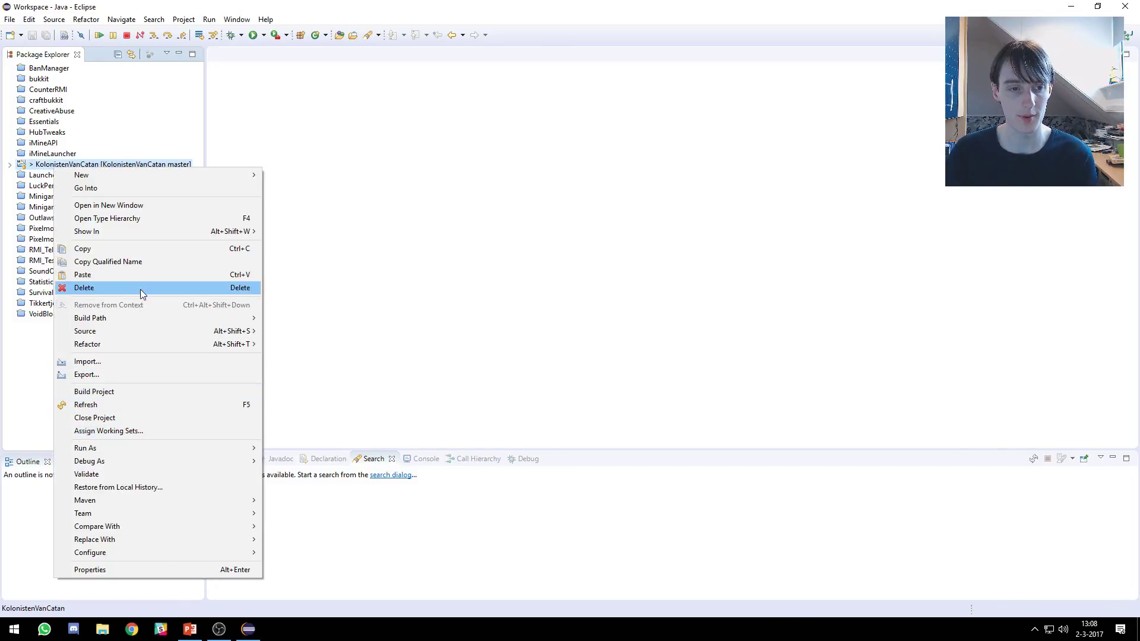
pyautogui.moveTo(126, 515)
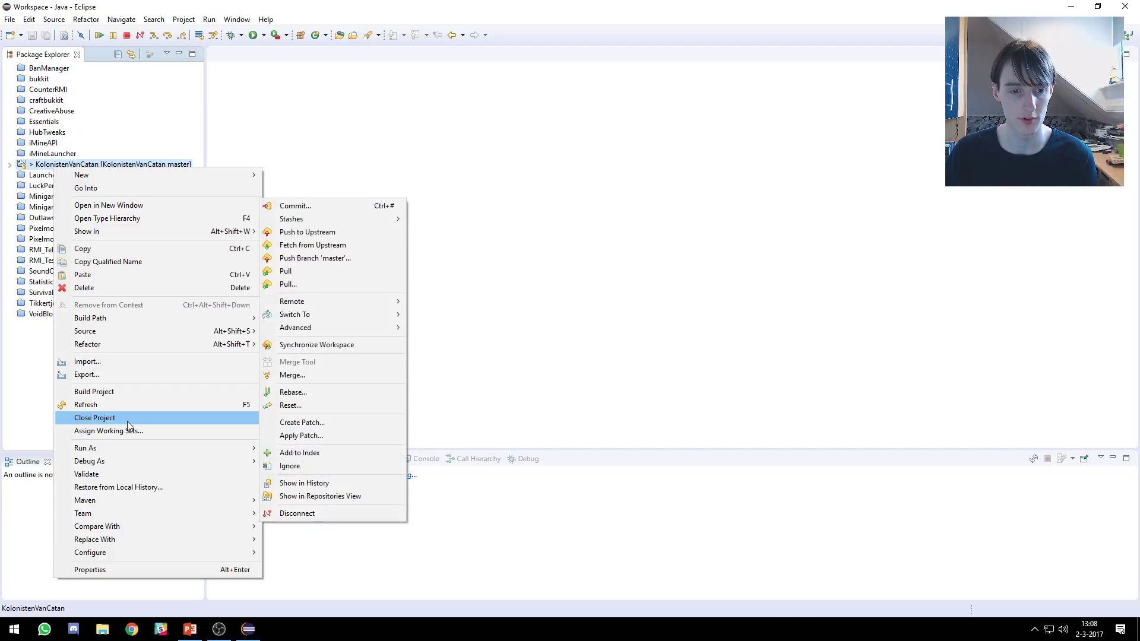
pyautogui.click(95, 418)
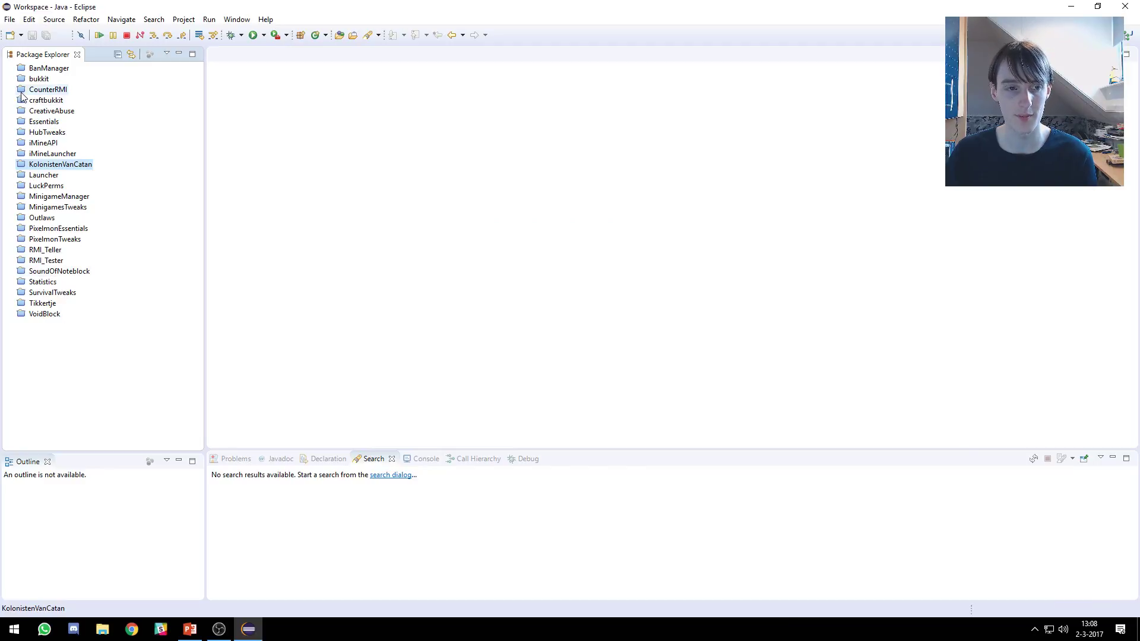
# Try to remove all projects from BanManager through VoidBlock from the workspace at once, keeping their contents on disk.
pyautogui.click(48, 69)
pyautogui.keyDown('shift'); pyautogui.click(45, 314); pyautogui.keyUp('shift')
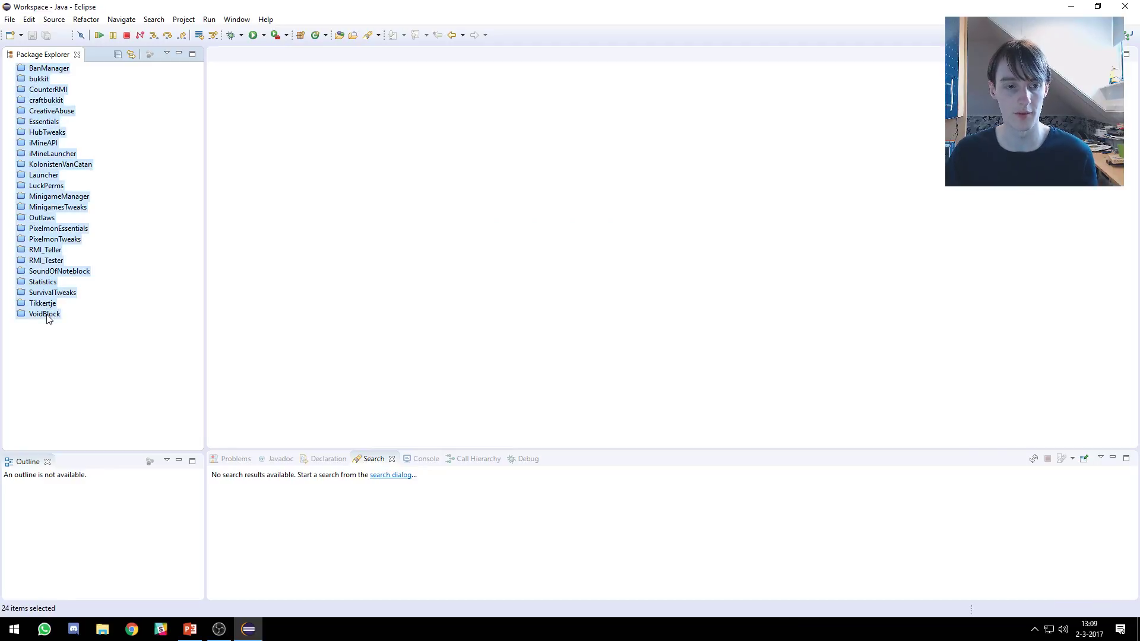
pyautogui.press('Delete')
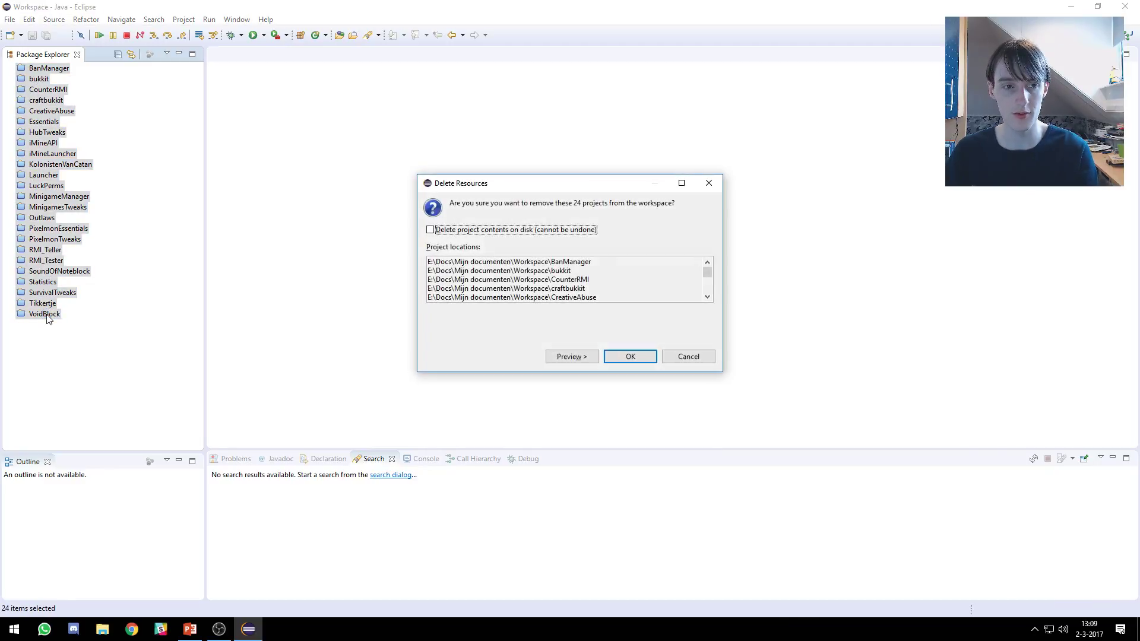
pyautogui.click(642, 355)
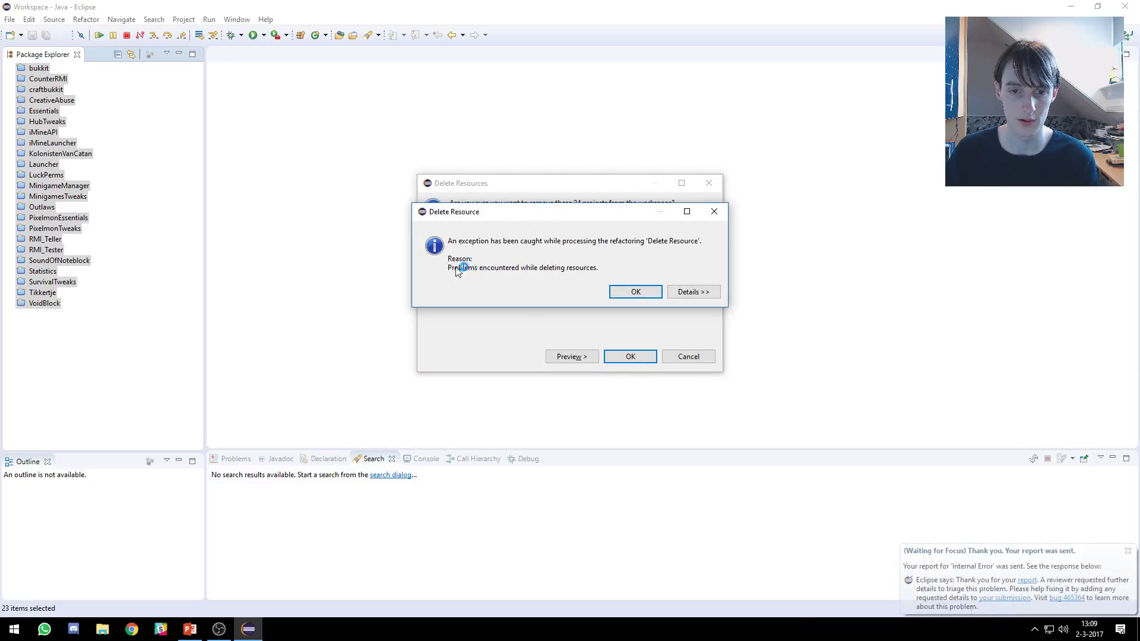
pyautogui.click(699, 293)
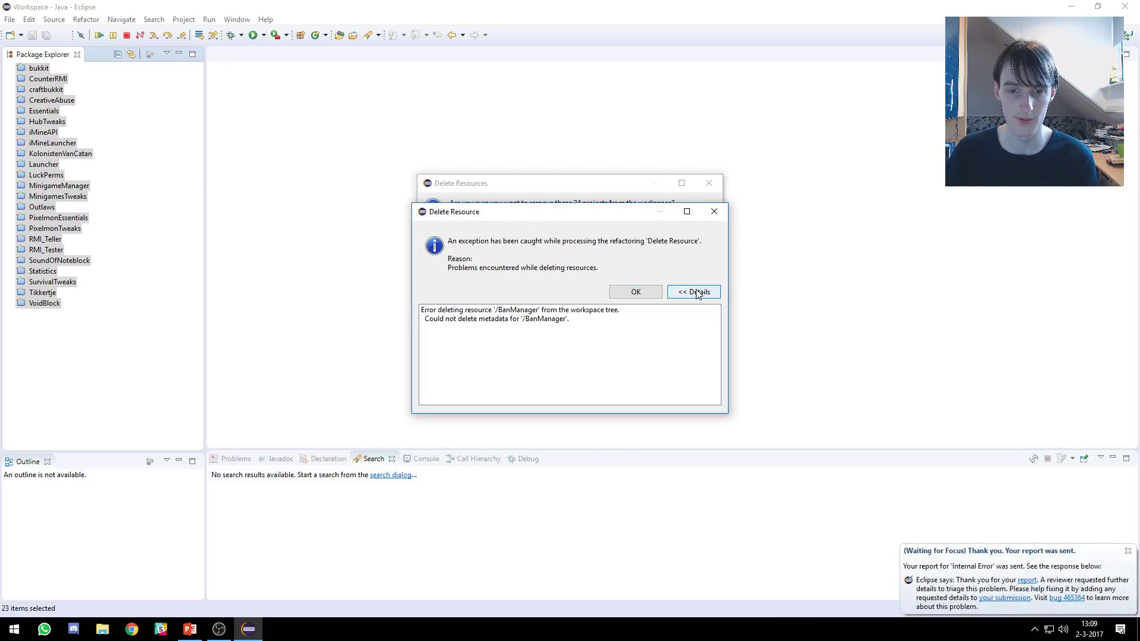
pyautogui.click(636, 292)
# Remove the bukkit, CounterRMI, craftbukkit and CreativeAbuse projects from the workspace one by one, keeping their contents on disk.
pyautogui.click(39, 87)
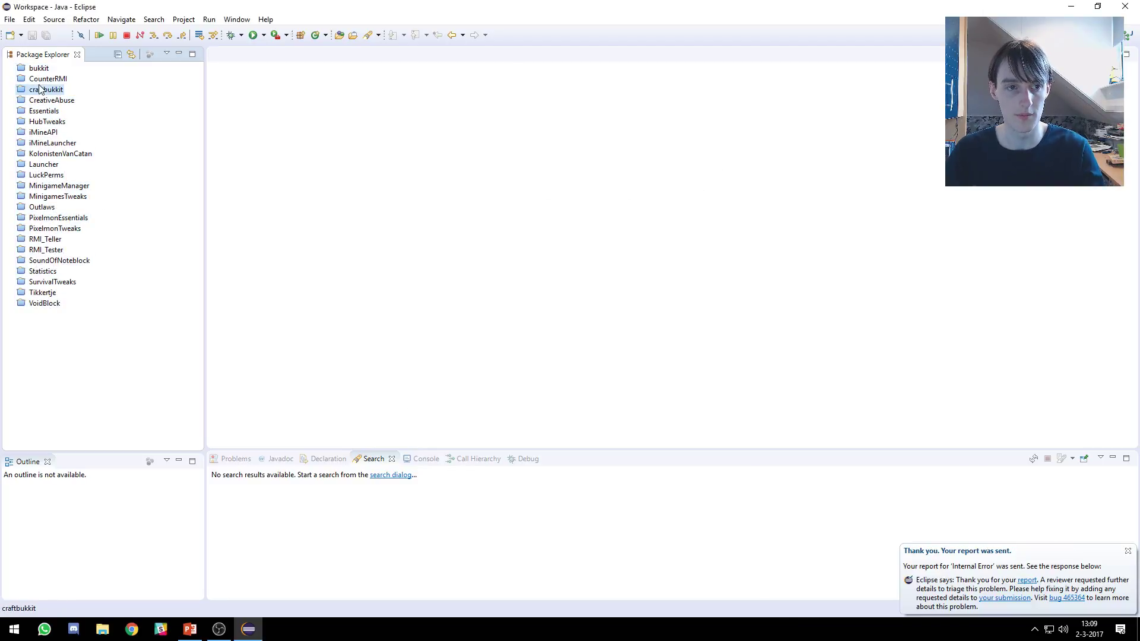
pyautogui.click(37, 71)
pyautogui.press('Delete')
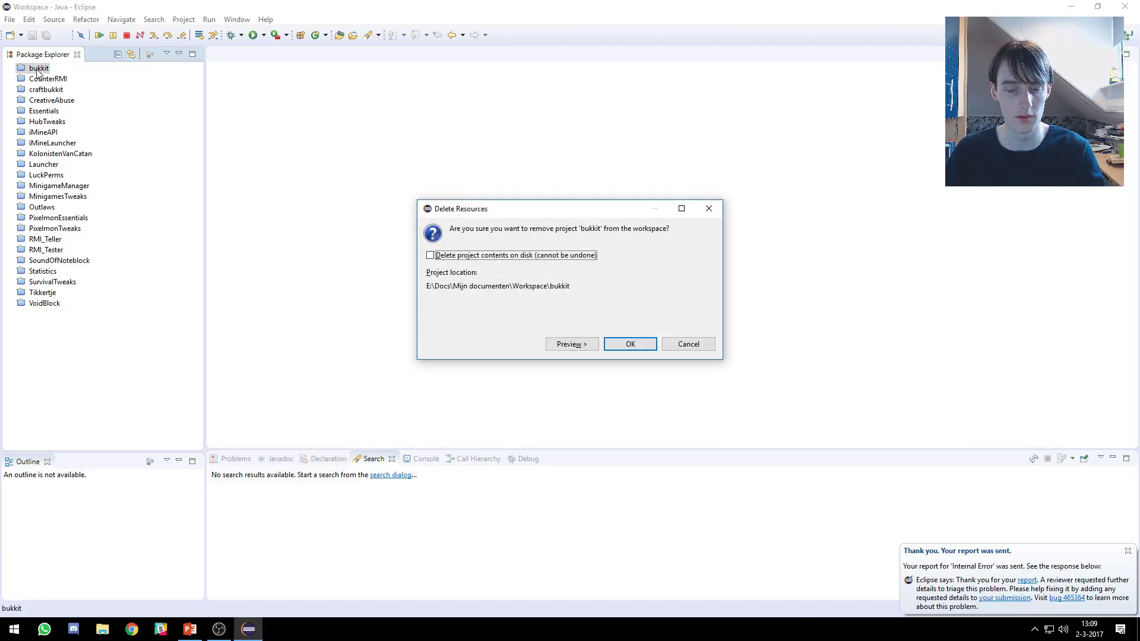
pyautogui.press('Return')
pyautogui.click(37, 69)
pyautogui.press('Delete')
pyautogui.press('Return')
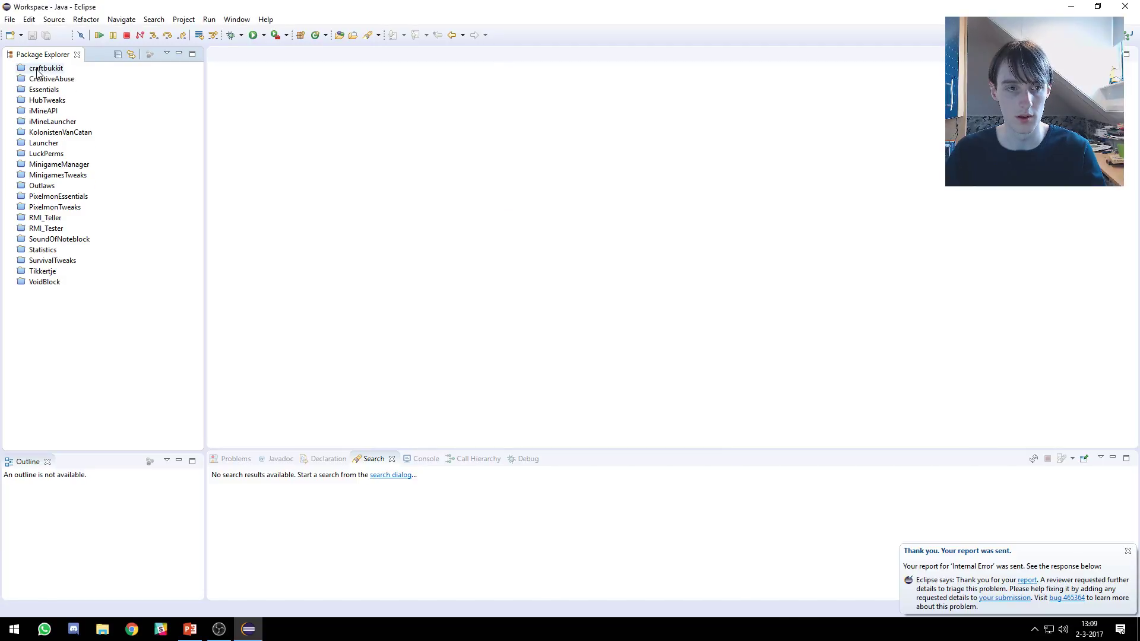
pyautogui.click(37, 69)
pyautogui.press('Delete')
pyautogui.press('Return')
pyautogui.click(36, 68)
pyautogui.press('Delete')
pyautogui.press('Return')
# Remove the Essentials, HubTweaks and iMineAPI projects from the workspace, keeping their contents on disk.
pyautogui.click(37, 69)
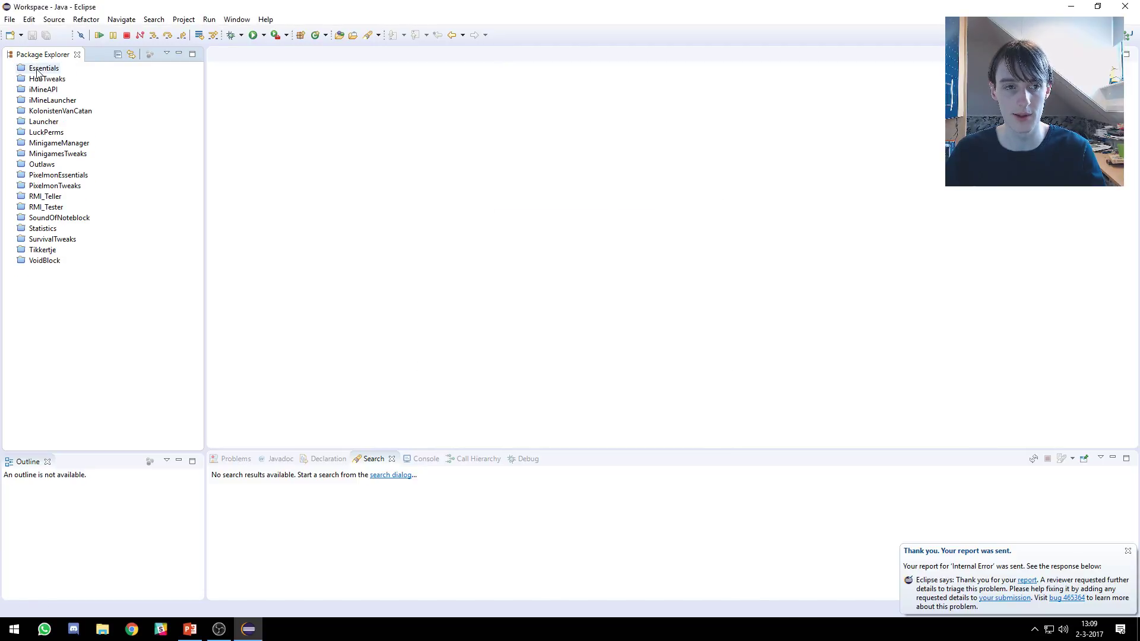
pyautogui.press('Delete')
pyautogui.press('Return')
pyautogui.click(37, 69)
pyautogui.press('Delete')
pyautogui.press('Return')
pyautogui.click(37, 69)
pyautogui.press('Delete')
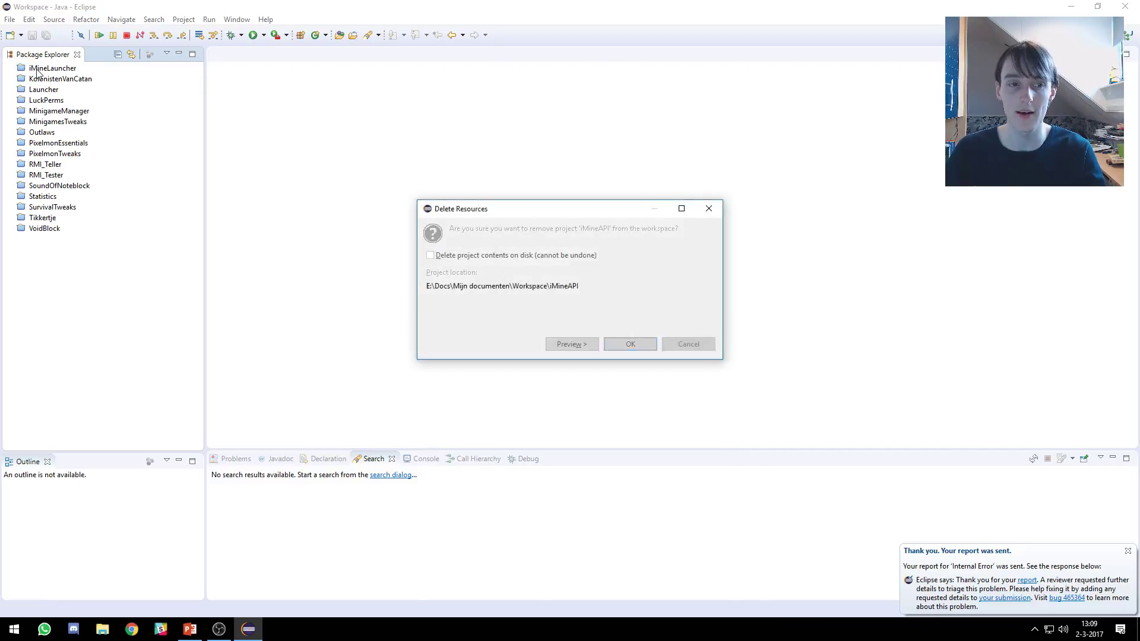
pyautogui.press('Return')
# Remove the iMineLauncher, KolonistenVanCatan, Launcher and LuckPerms projects from the workspace, keeping their contents on disk.
pyautogui.click(37, 69)
pyautogui.press('Delete')
pyautogui.press('Return')
pyautogui.click(36, 69)
pyautogui.press('Delete')
pyautogui.press('Return')
pyautogui.click(37, 69)
pyautogui.press('Delete')
pyautogui.press('Return')
pyautogui.click(37, 69)
pyautogui.press('Delete')
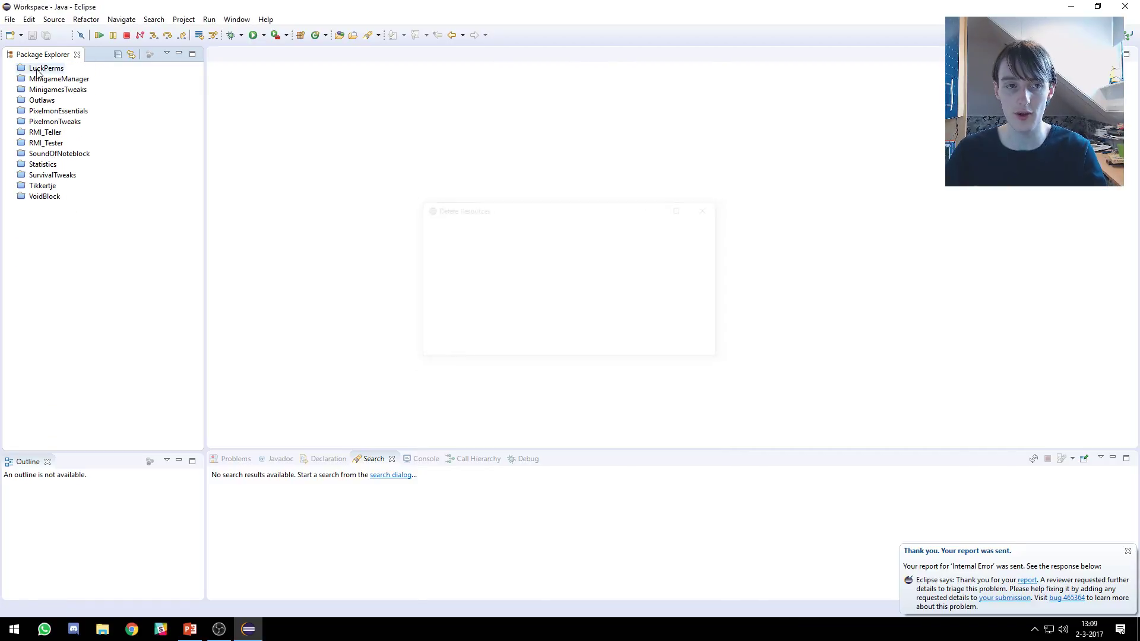
pyautogui.press('Return')
# Remove the MinigameManager, MinigamesTweaks and Outlaws projects from the workspace without deleting their files, dismissing any error dialog.
pyautogui.click(37, 69)
pyautogui.press('Delete')
pyautogui.press('Return')
pyautogui.click(37, 69)
pyautogui.press('Delete')
pyautogui.press('Return')
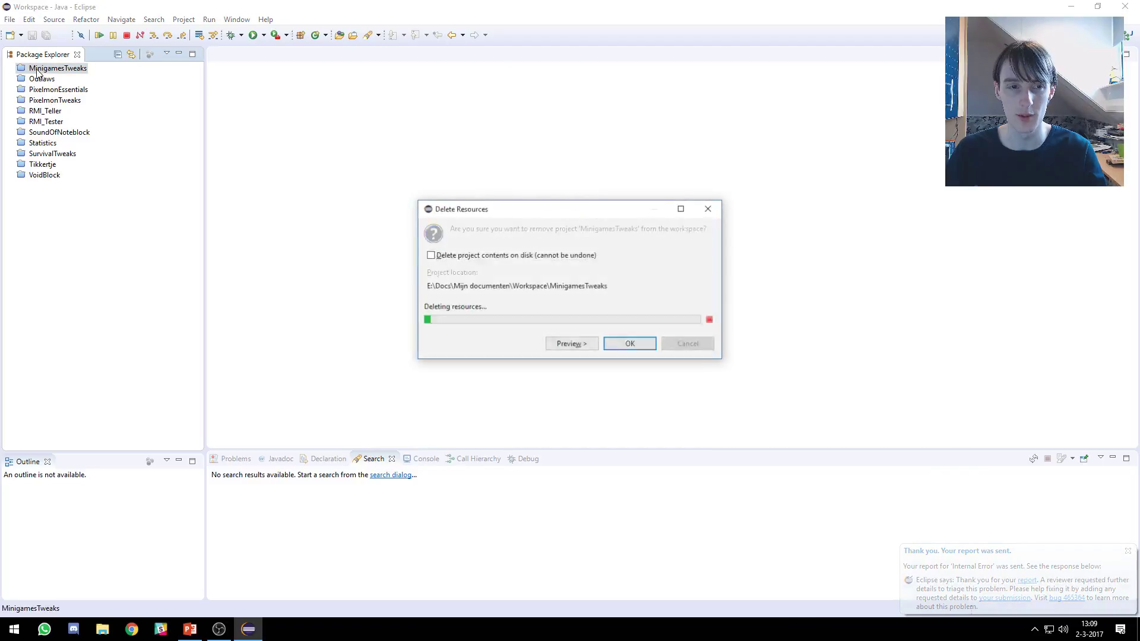
pyautogui.click(37, 69)
pyautogui.press('Delete')
pyautogui.press('Return')
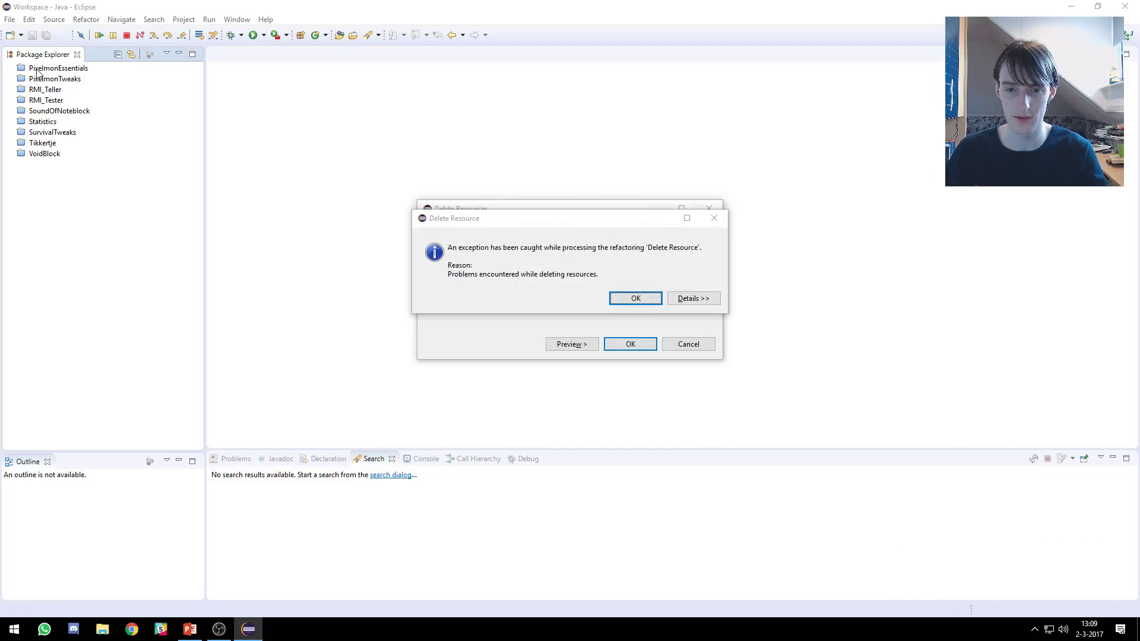
pyautogui.press('Return')
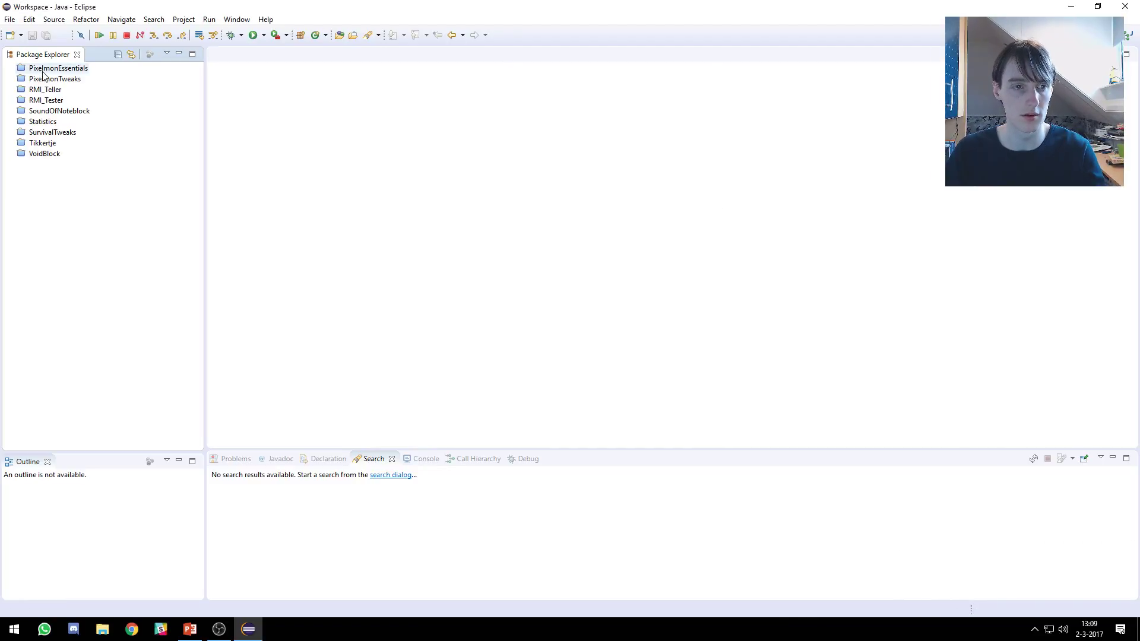
# Remove the PixelmonEssentials, PixelmonTweaks and RMI_Teller projects from the workspace, keeping their contents on disk.
pyautogui.click(43, 73)
pyautogui.press('Delete')
pyautogui.press('Return')
pyautogui.click(47, 72)
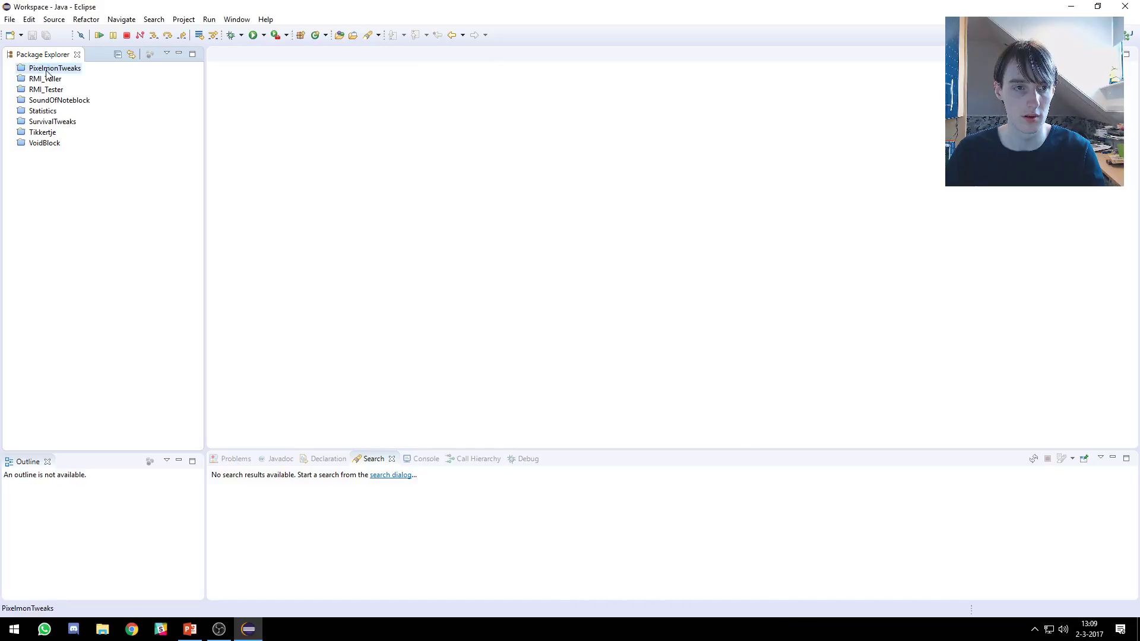
pyautogui.press('Delete')
pyautogui.press('Return')
pyautogui.click(47, 72)
pyautogui.press('Delete')
pyautogui.press('Return')
# Remove the RMI_Tester, SoundOfNoteblock and Statistics projects from the workspace, keeping their contents on disk.
pyautogui.click(47, 72)
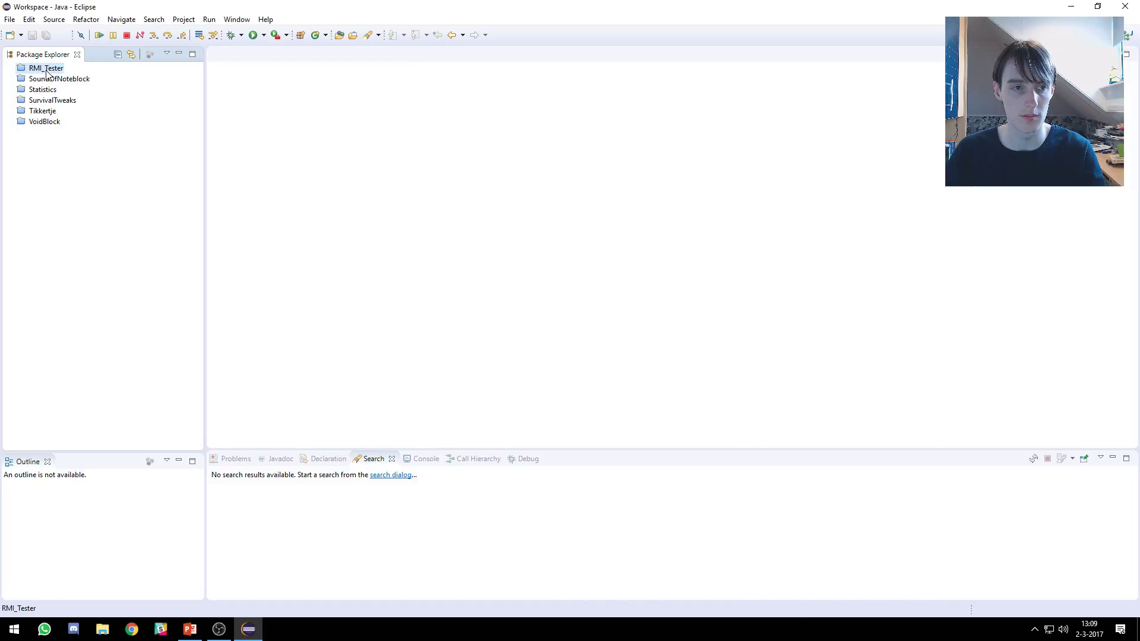
pyautogui.press('Delete')
pyautogui.press('Return')
pyautogui.click(47, 73)
pyautogui.press('Delete')
pyautogui.press('Return')
pyautogui.click(47, 72)
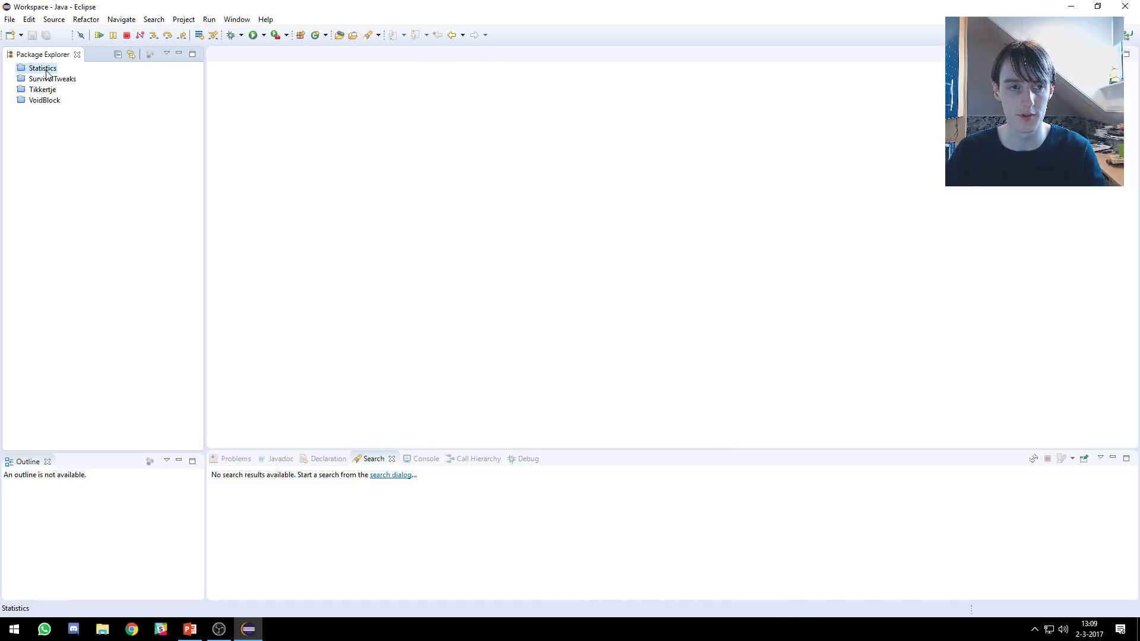
pyautogui.press('Delete')
pyautogui.press('Return')
# Remove the remaining SurvivalTweaks, Tikkertje and VoidBlock projects from the workspace, keeping their contents on disk.
pyautogui.click(47, 72)
pyautogui.press('Delete')
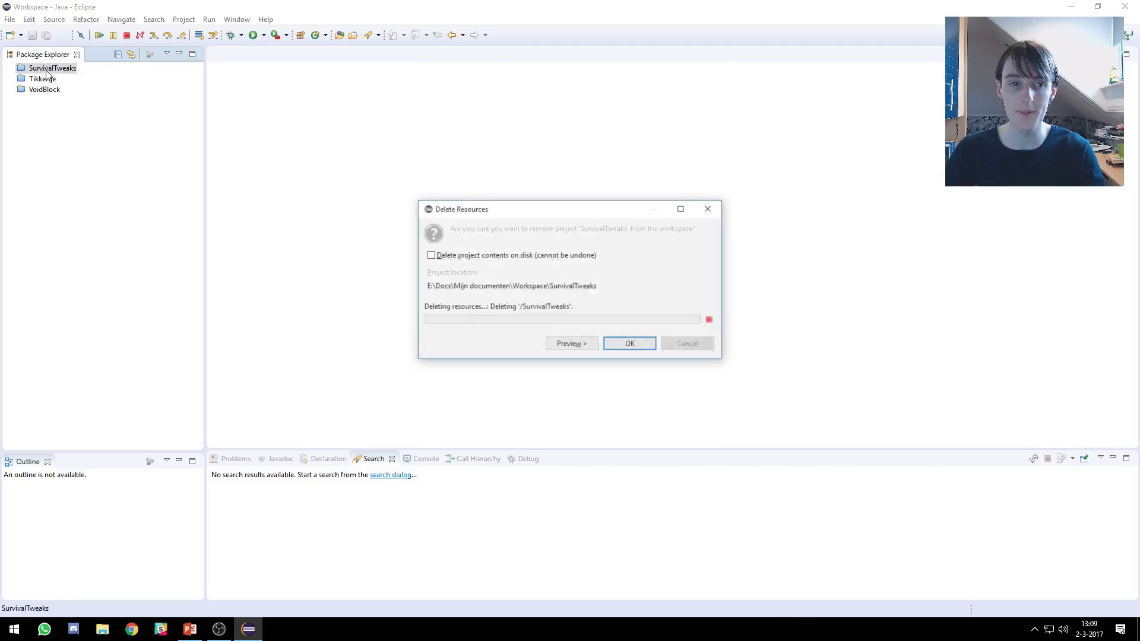
pyautogui.press('Return')
pyautogui.click(47, 72)
pyautogui.press('Delete')
pyautogui.press('Return')
pyautogui.click(47, 72)
pyautogui.press('Delete')
pyautogui.press('Return')
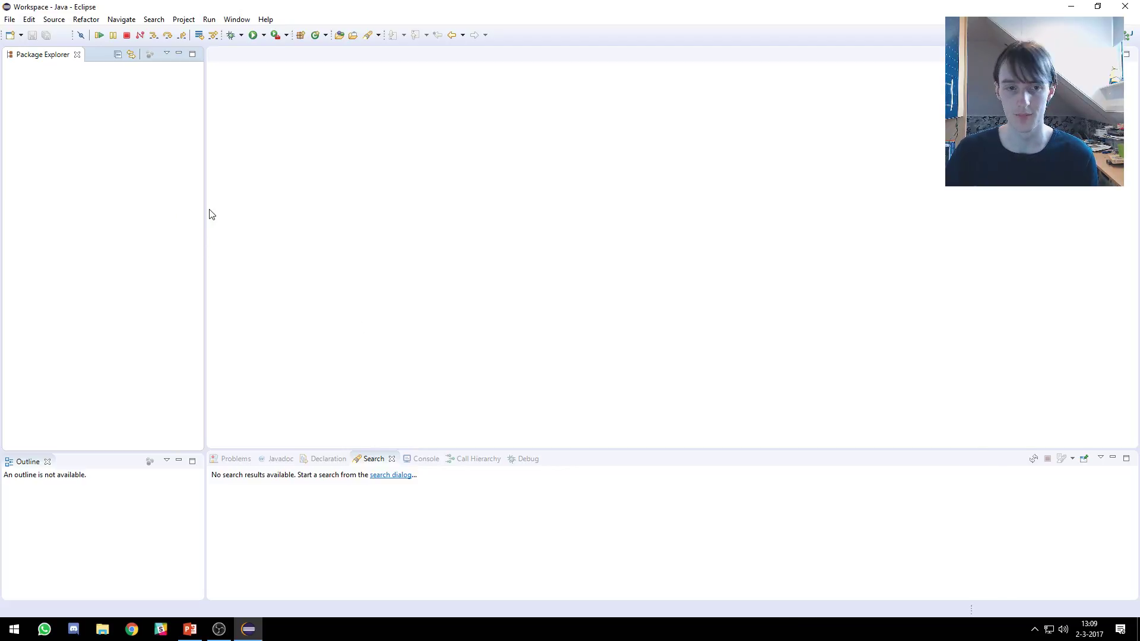
pyautogui.moveTo(206, 208); pyautogui.dragTo(200, 209)
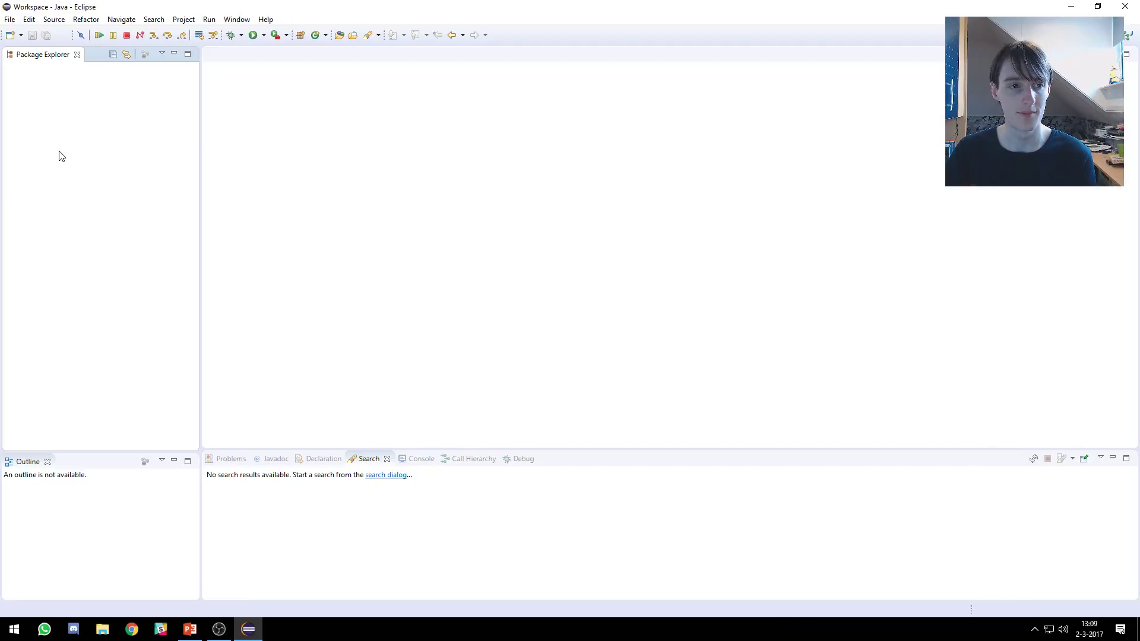
pyautogui.click(102, 630)
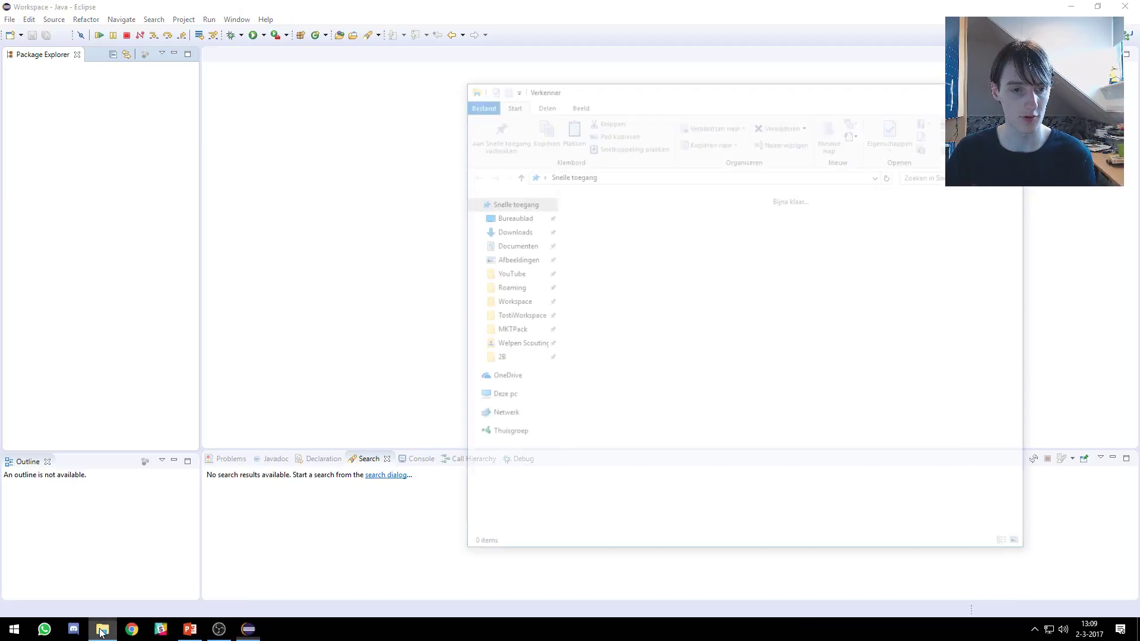
pyautogui.click(474, 76)
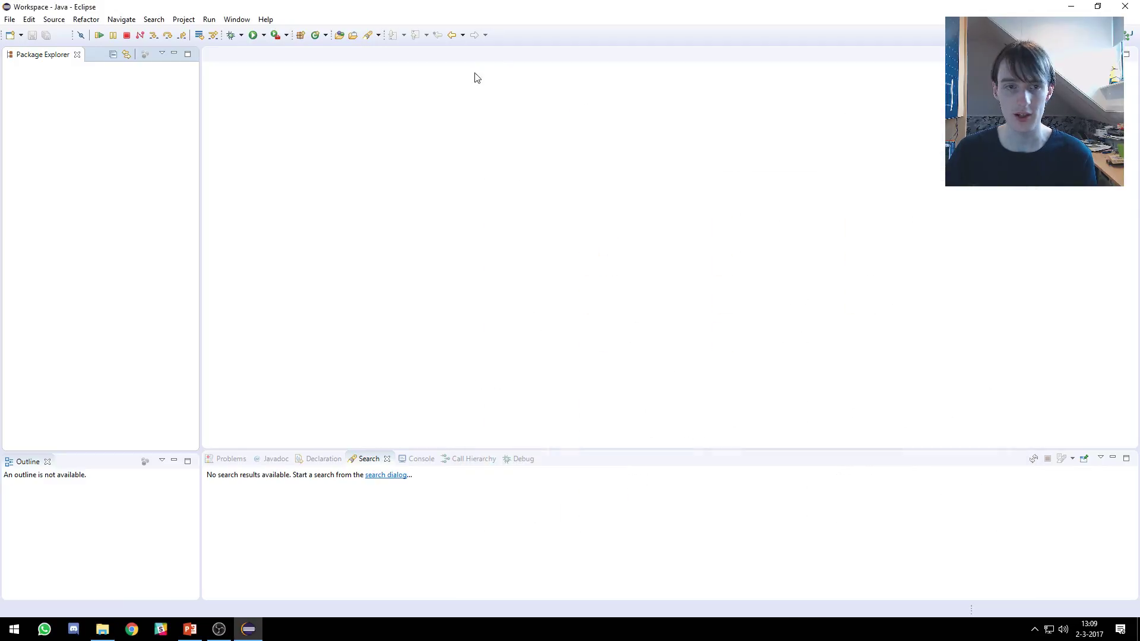
# Open the workspace launcher for switching to another workspace directory.
pyautogui.click(10, 19)
pyautogui.moveTo(112, 239)
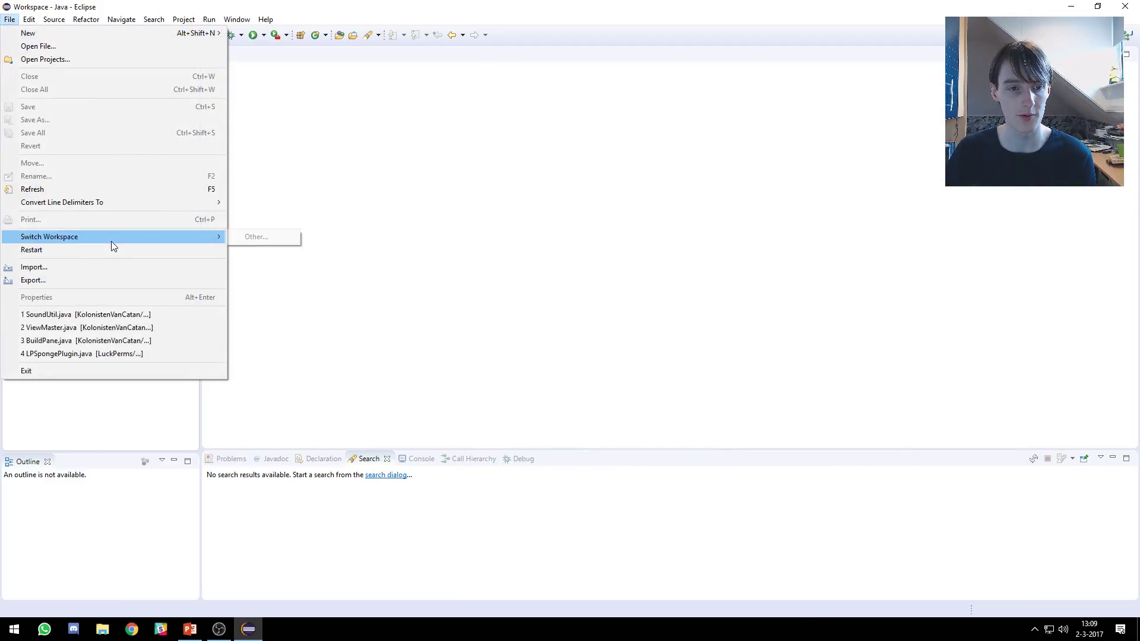
pyautogui.click(255, 237)
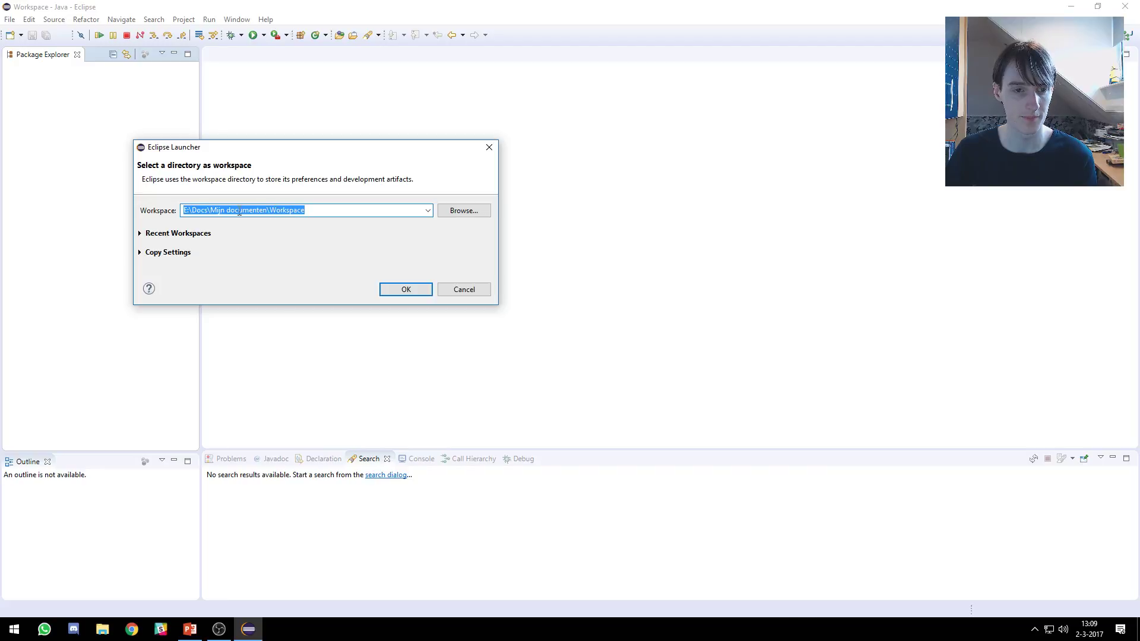
# Switch to File Explorer, create a folder named workspace on the Desktop (Bureaublad), and open it.
pyautogui.click(102, 630)
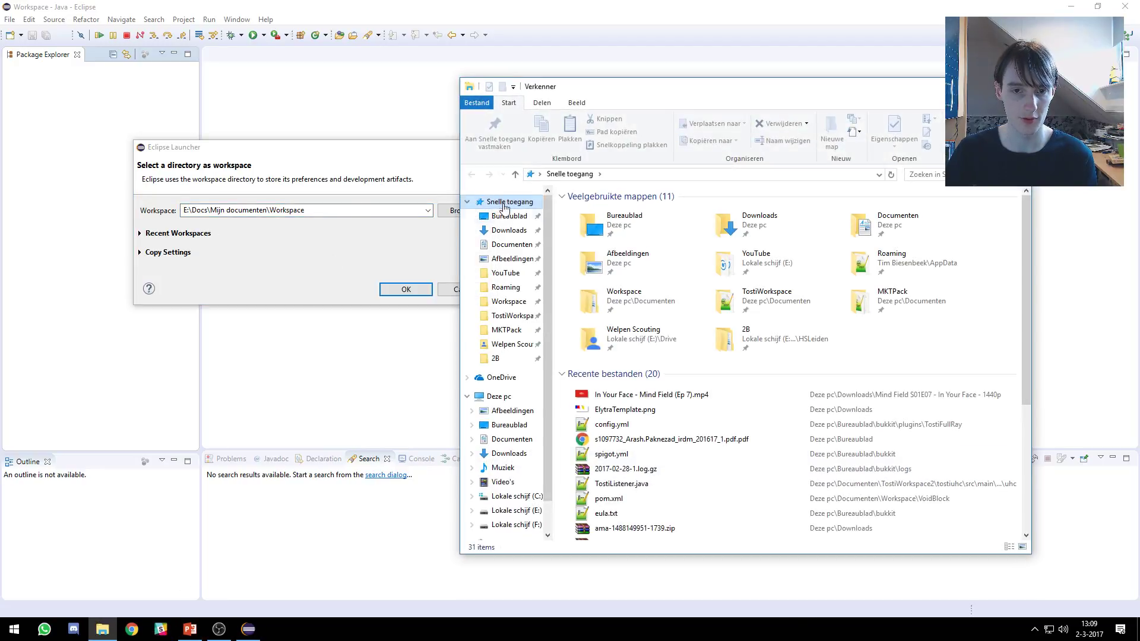
pyautogui.click(677, 175)
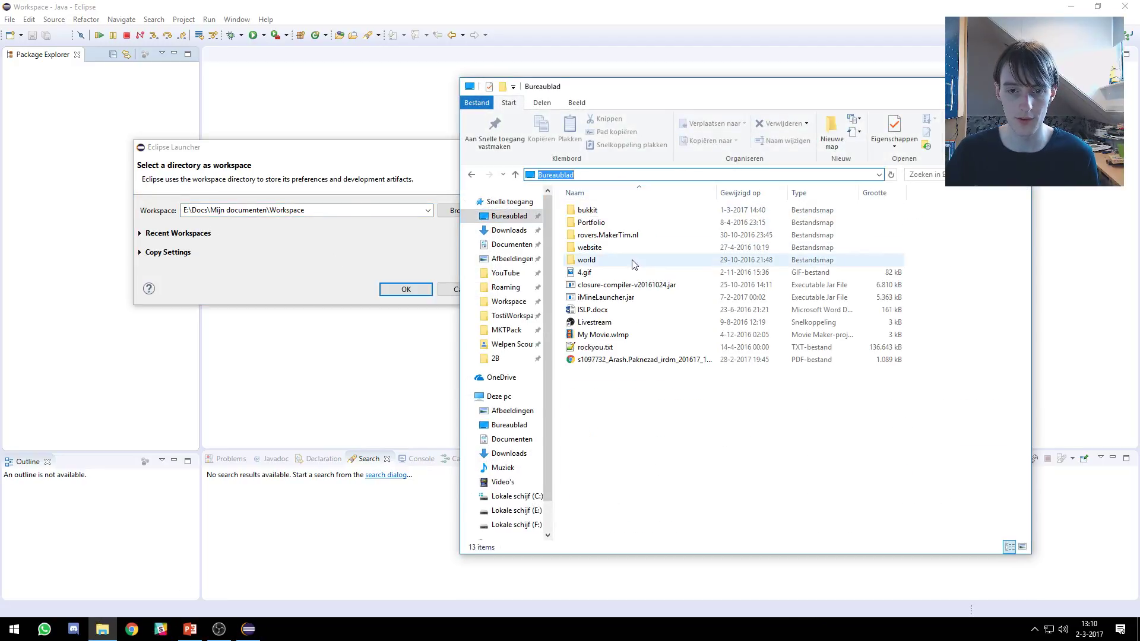
pyautogui.click(834, 131)
pyautogui.write('wor')
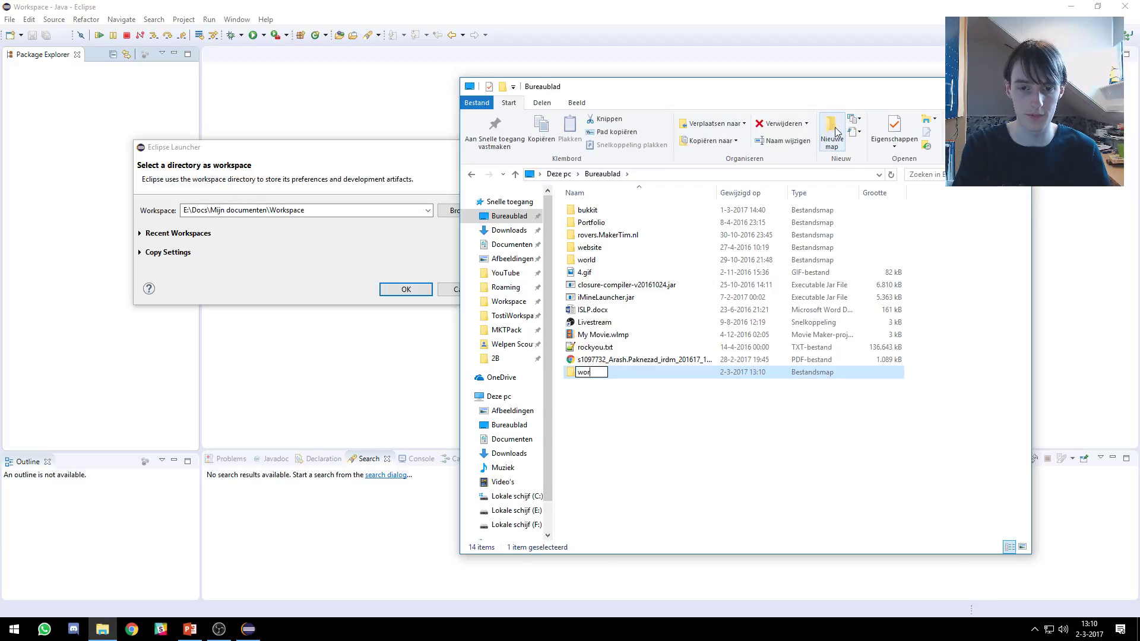
pyautogui.write('kspace')
pyautogui.press('Return')
pyautogui.press('Return')
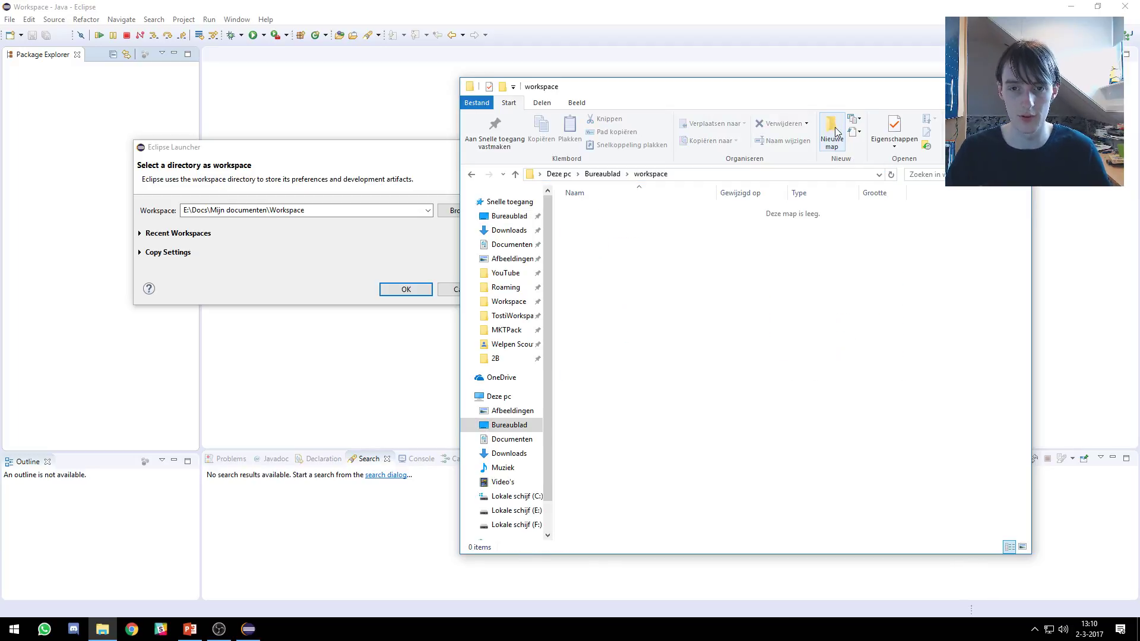
# Copy the new folder's path, set it as the Eclipse workspace directory, and confirm the switch.
pyautogui.click(713, 174)
pyautogui.hotkey('ctrl', 'c')
pyautogui.click(351, 210)
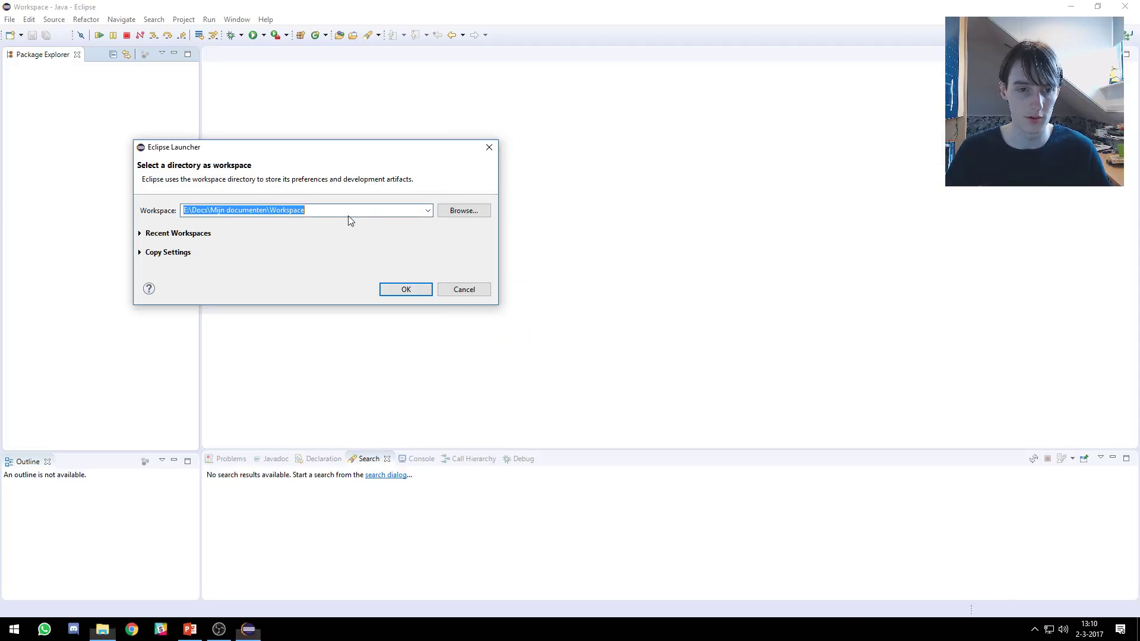
pyautogui.hotkey('ctrl', 'v')
pyautogui.click(406, 289)
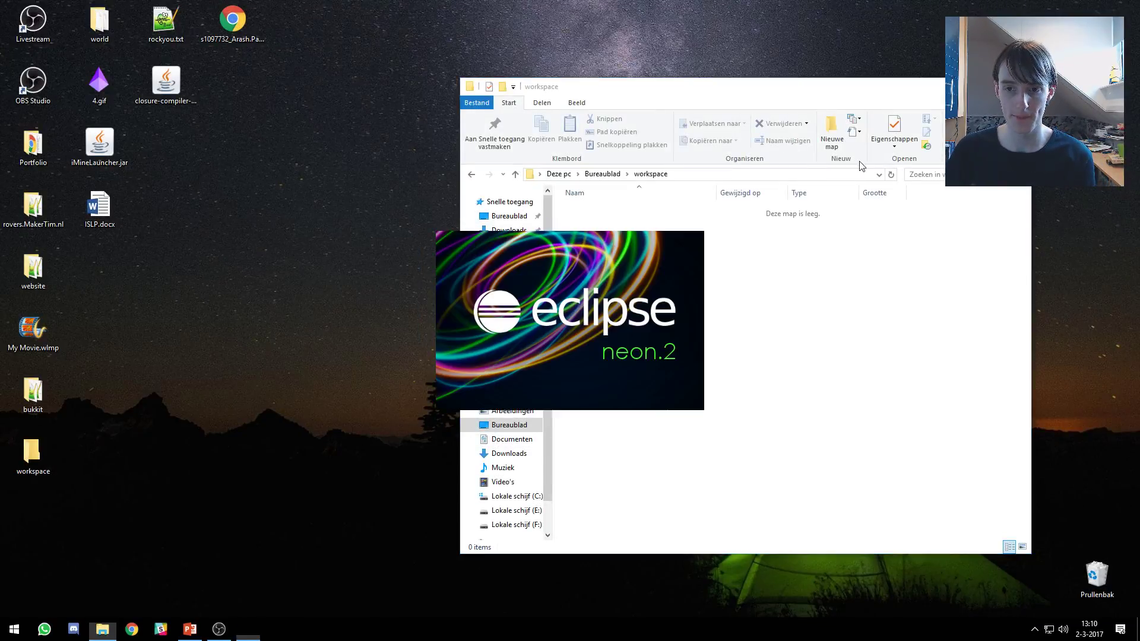
# Maximize the relaunched Eclipse window and close the Welcome page and the Task List view.
pyautogui.press('super+d')
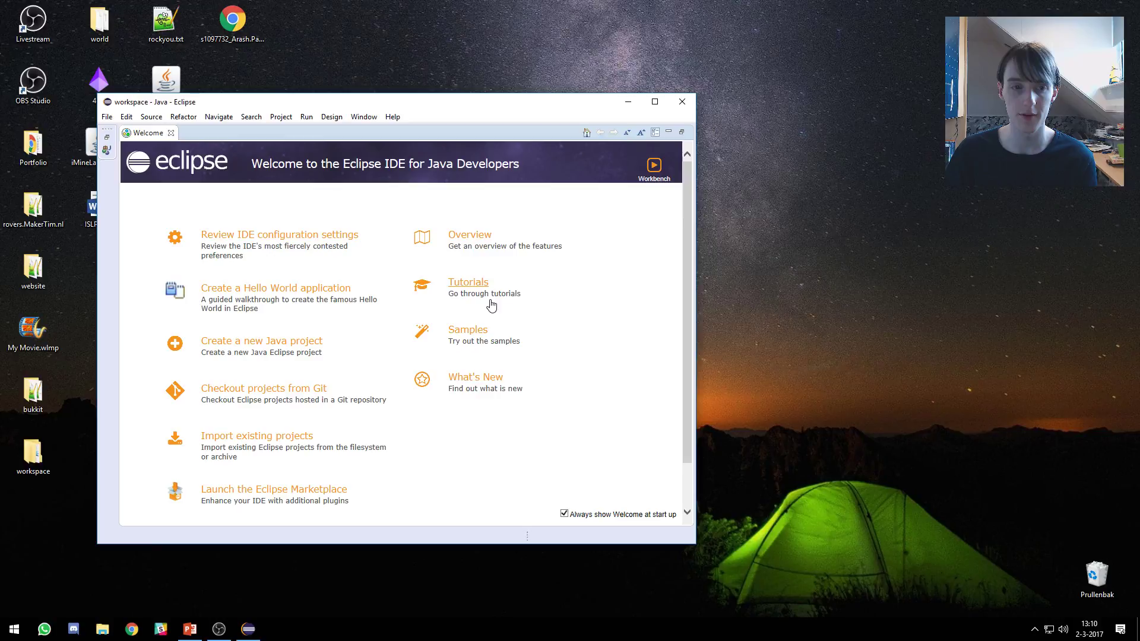
pyautogui.click(655, 101)
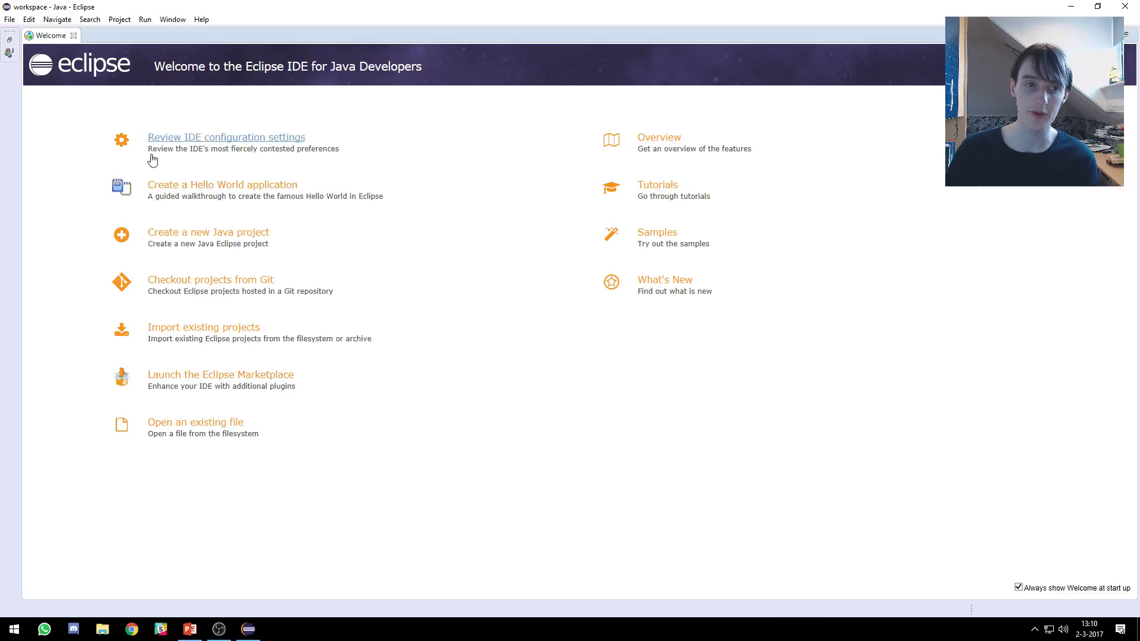
pyautogui.click(73, 36)
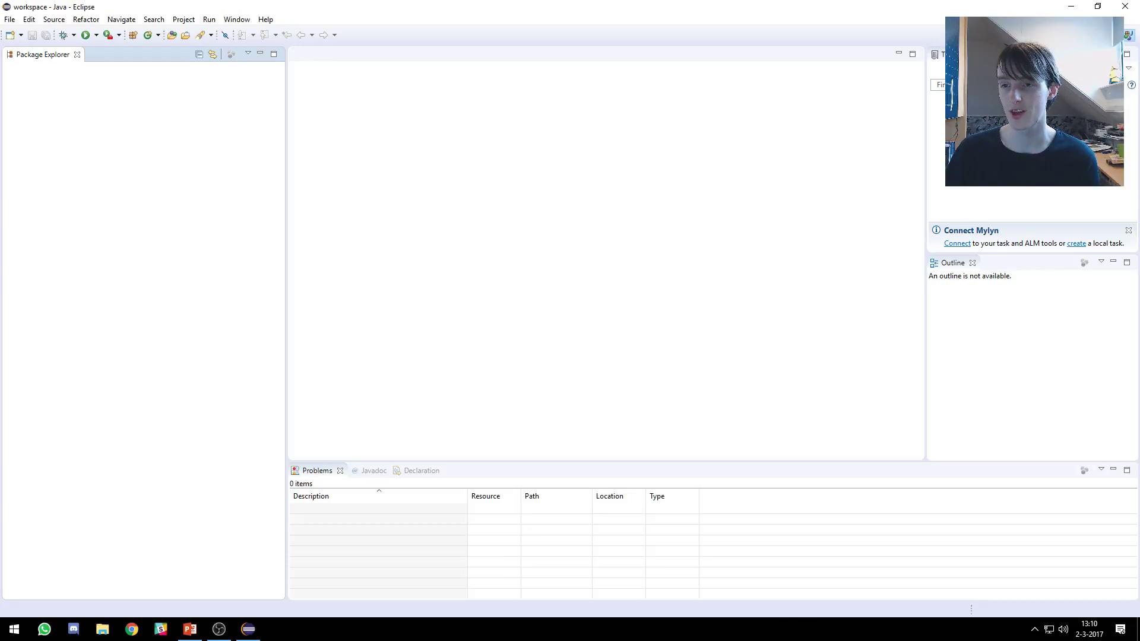
pyautogui.hotkey('ctrl', 'w')
# Dock the Outline view beneath the Package Explorer, narrow that column, and make the Problems area taller with the Outline aligned to it.
pyautogui.moveTo(937, 54); pyautogui.dragTo(164, 352)
pyautogui.moveTo(286, 210); pyautogui.dragTo(209, 221)
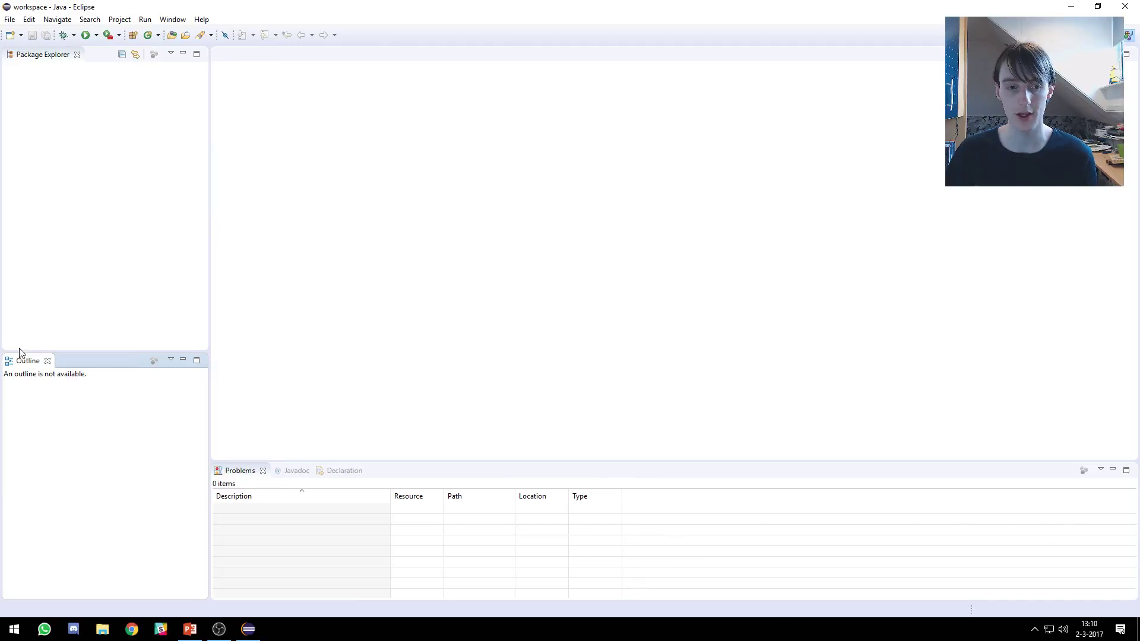
pyautogui.moveTo(27, 360); pyautogui.dragTo(117, 491)
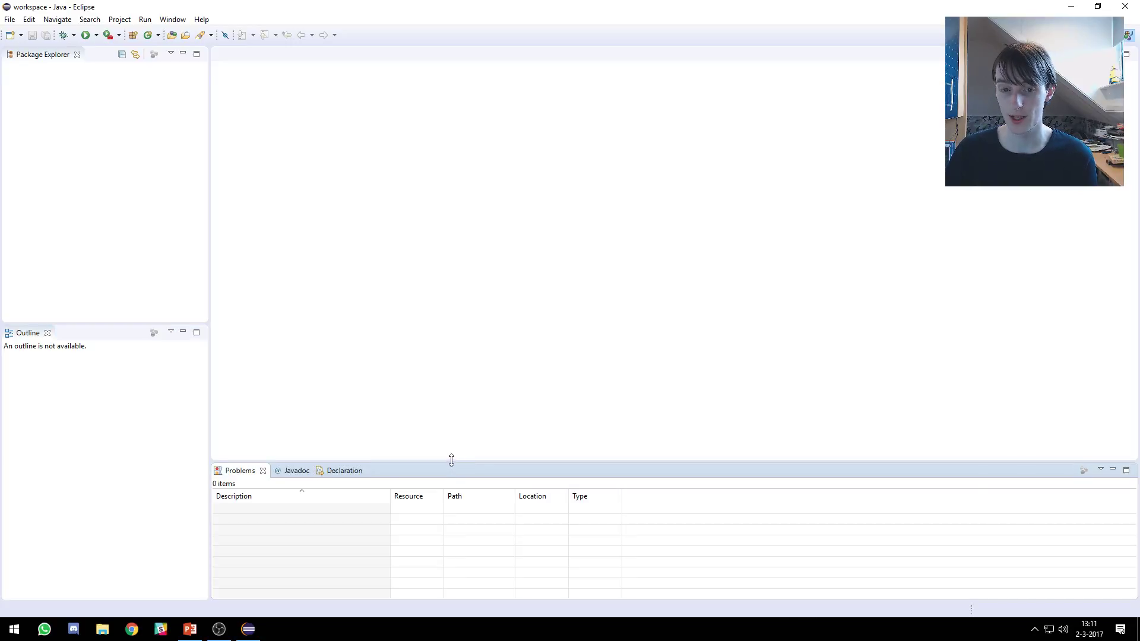
pyautogui.moveTo(455, 461); pyautogui.dragTo(457, 421)
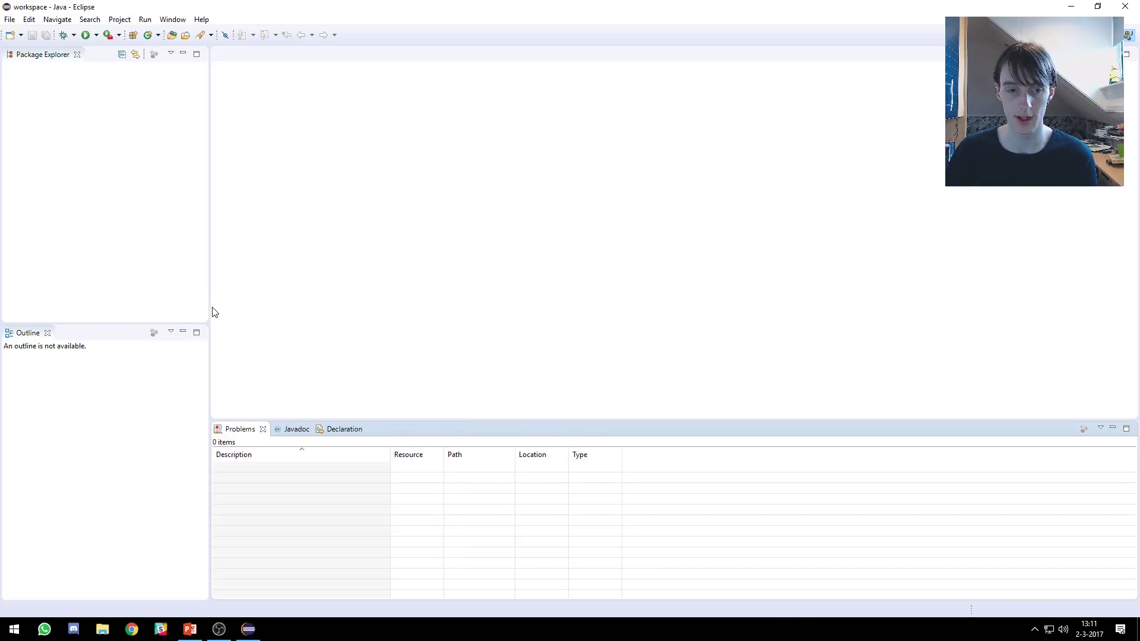
pyautogui.moveTo(210, 307); pyautogui.dragTo(181, 271)
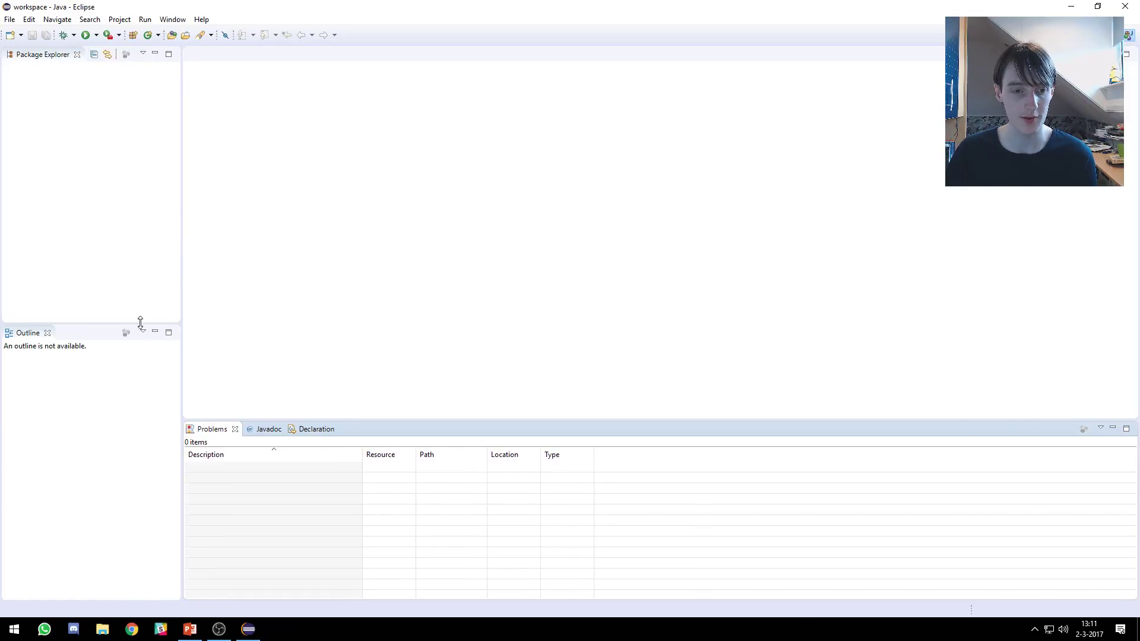
pyautogui.moveTo(110, 322); pyautogui.dragTo(98, 420)
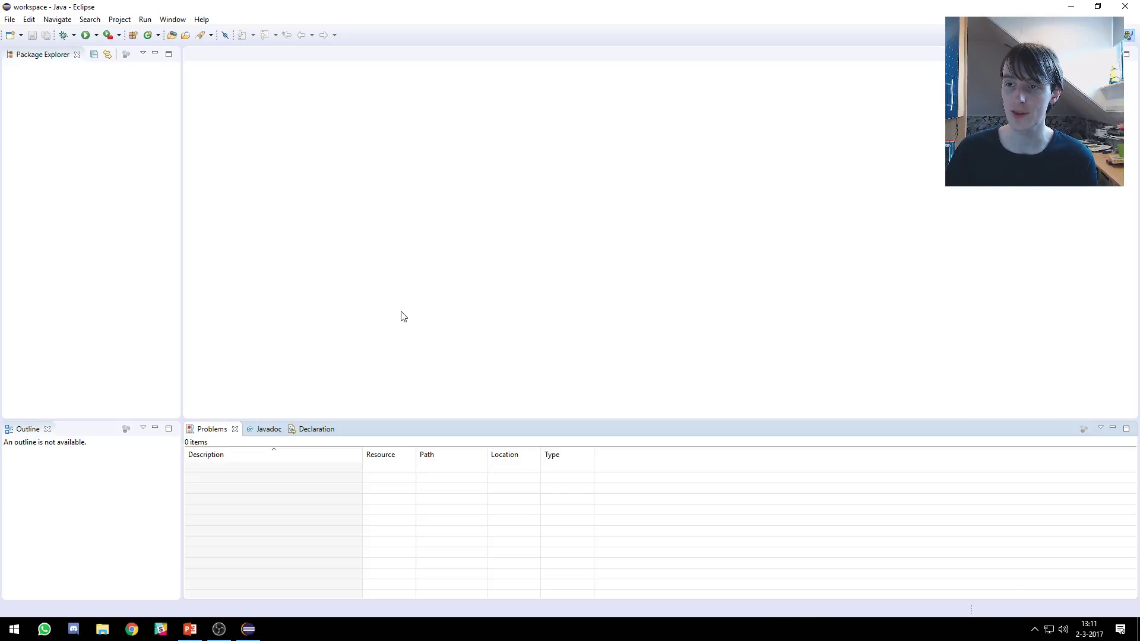
# Create a Java project named test with the default settings.
pyautogui.rightClick(86, 128)
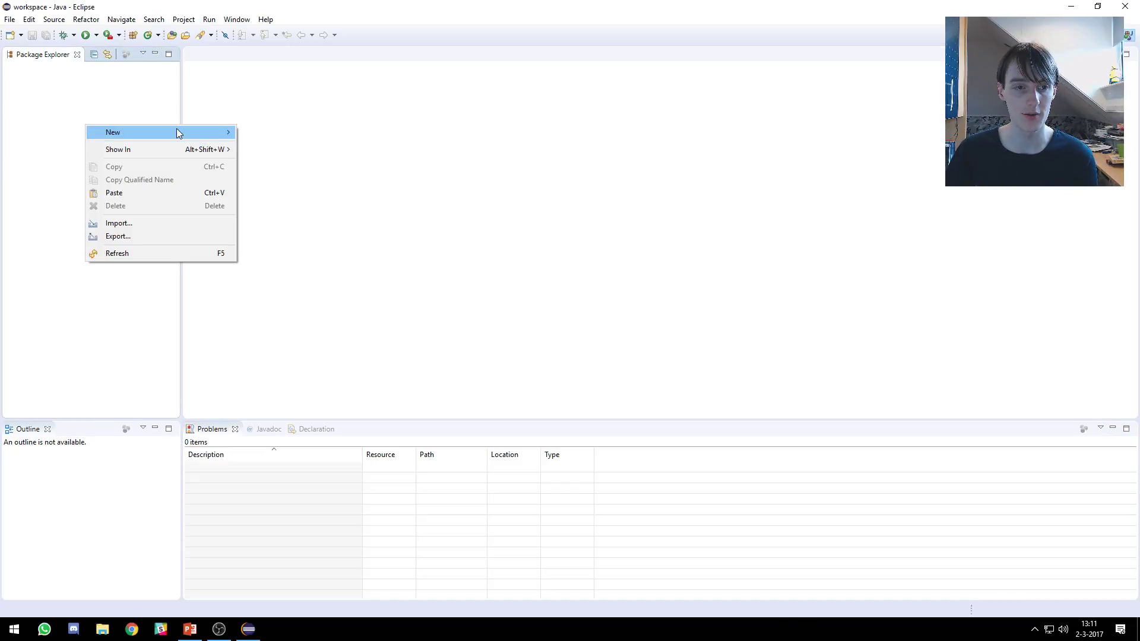
pyautogui.moveTo(178, 133)
pyautogui.click(313, 130)
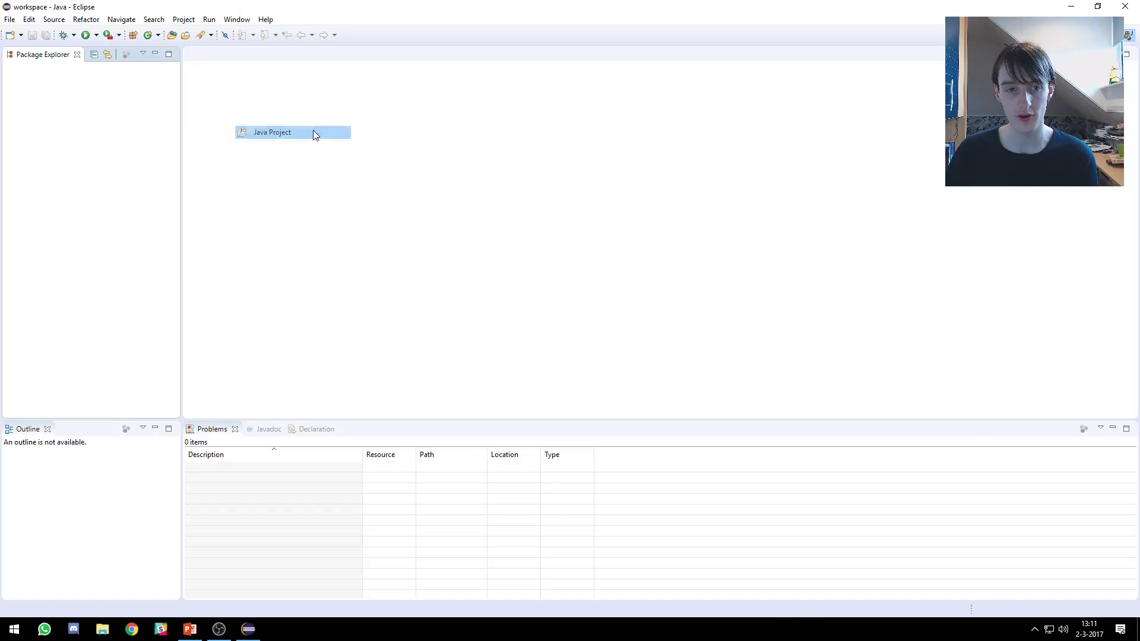
pyautogui.write('test')
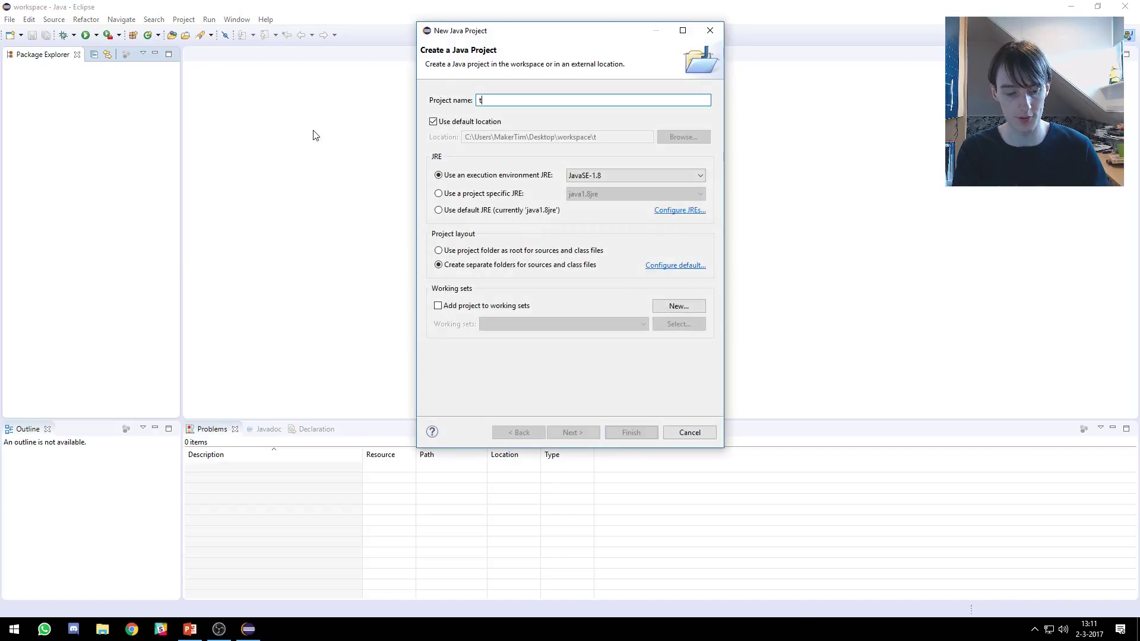
pyautogui.press('Return')
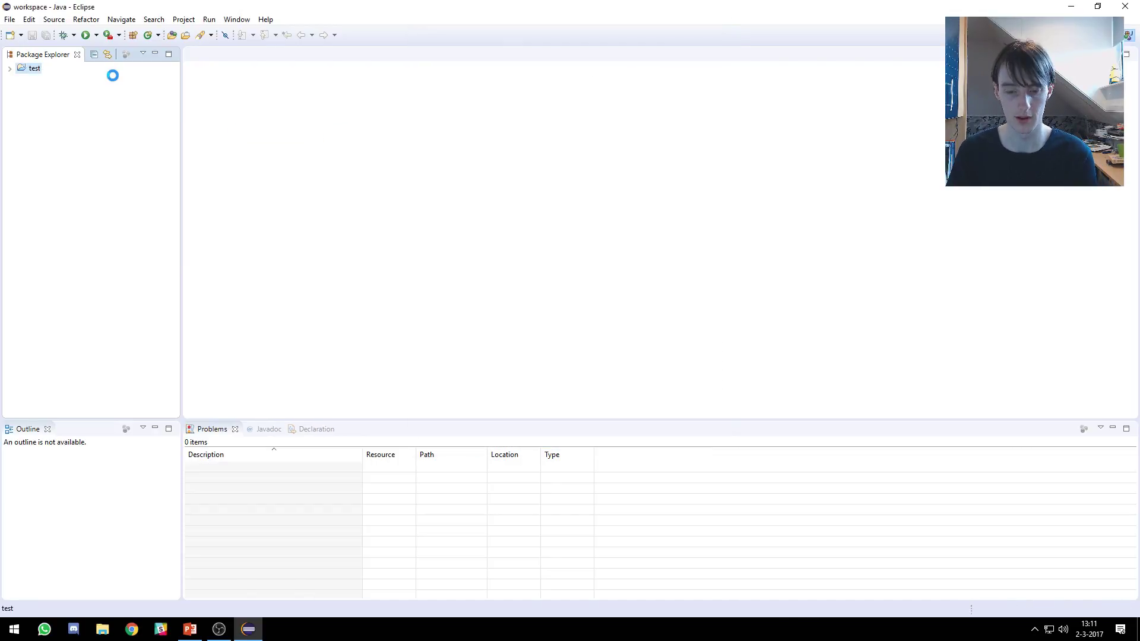
# Create a public class named Test in package test under the project's src folder.
pyautogui.click(112, 76)
pyautogui.rightClick(46, 83)
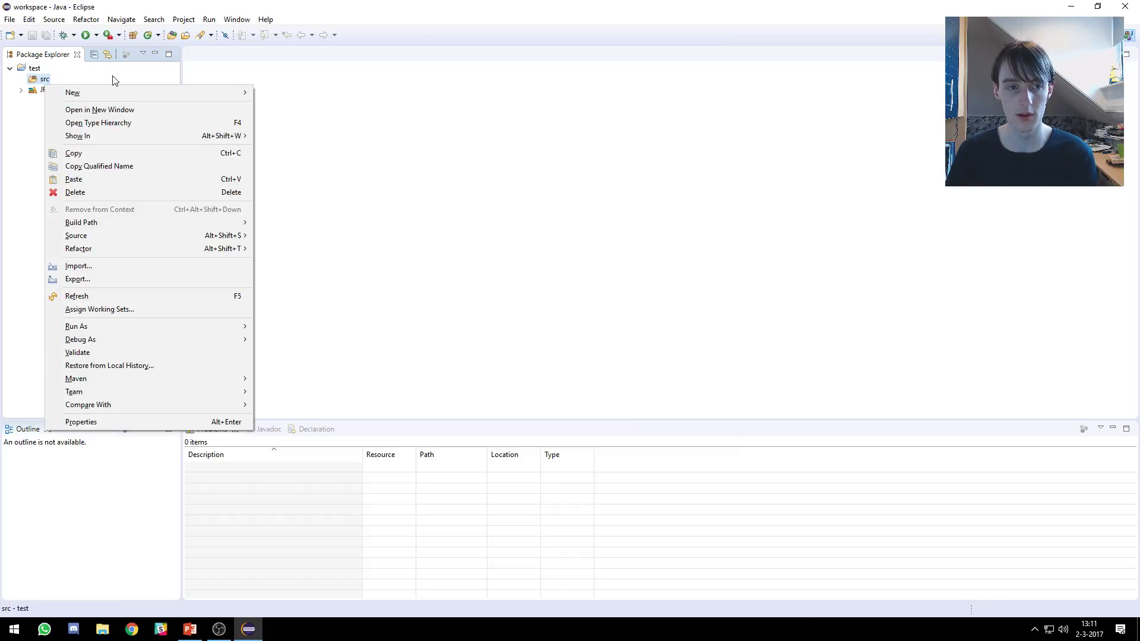
pyautogui.moveTo(195, 94)
pyautogui.click(279, 136)
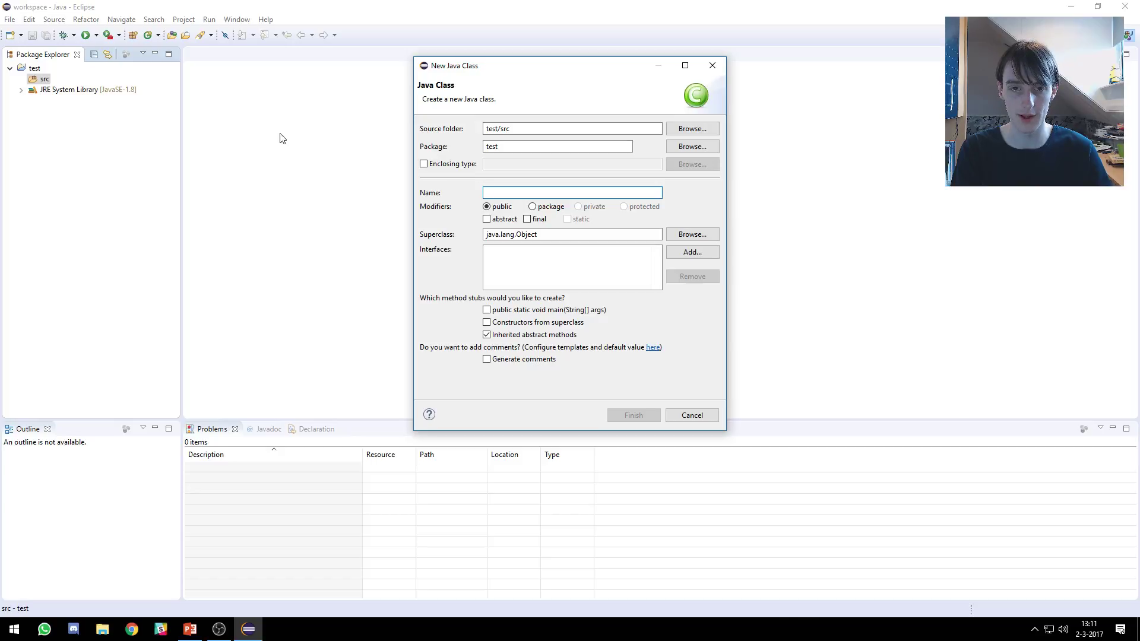
pyautogui.write('test')
pyautogui.write('Test')
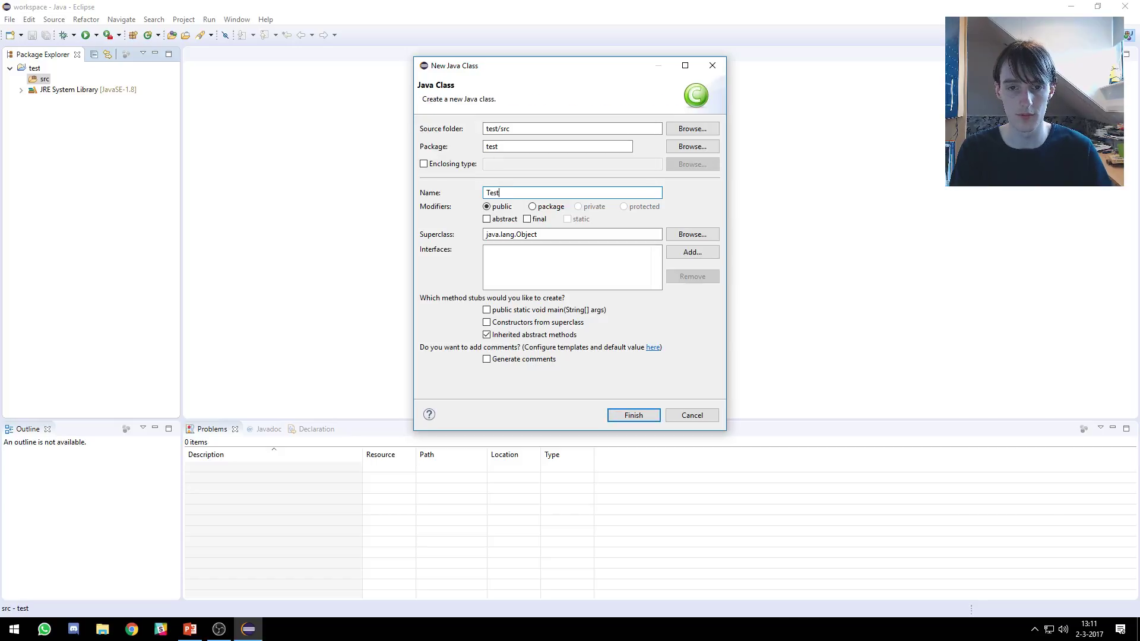
pyautogui.press('Return')
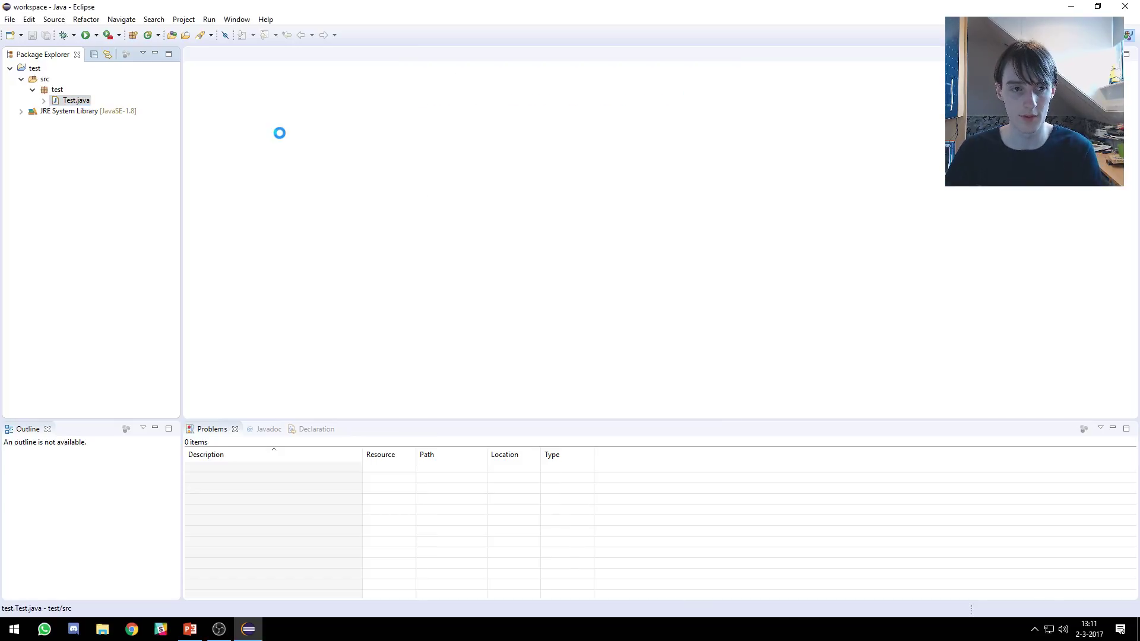
# Insert a main method into the Test class using the main code template, with blank lines around it.
pyautogui.click(280, 95)
pyautogui.press('Return')
pyautogui.press('Return')
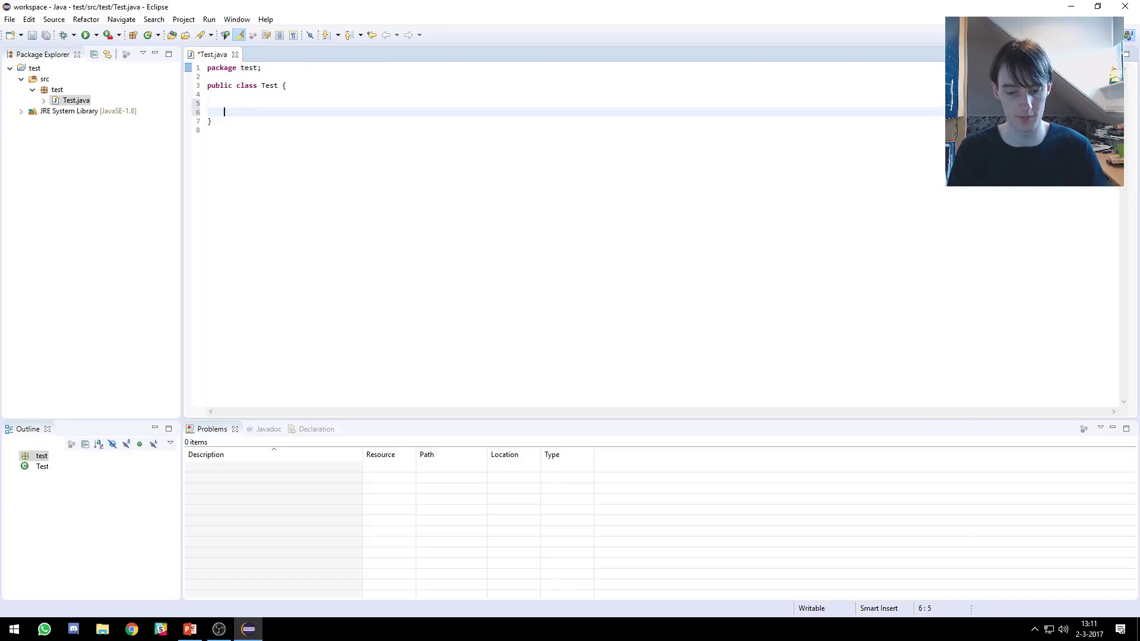
pyautogui.press('Up')
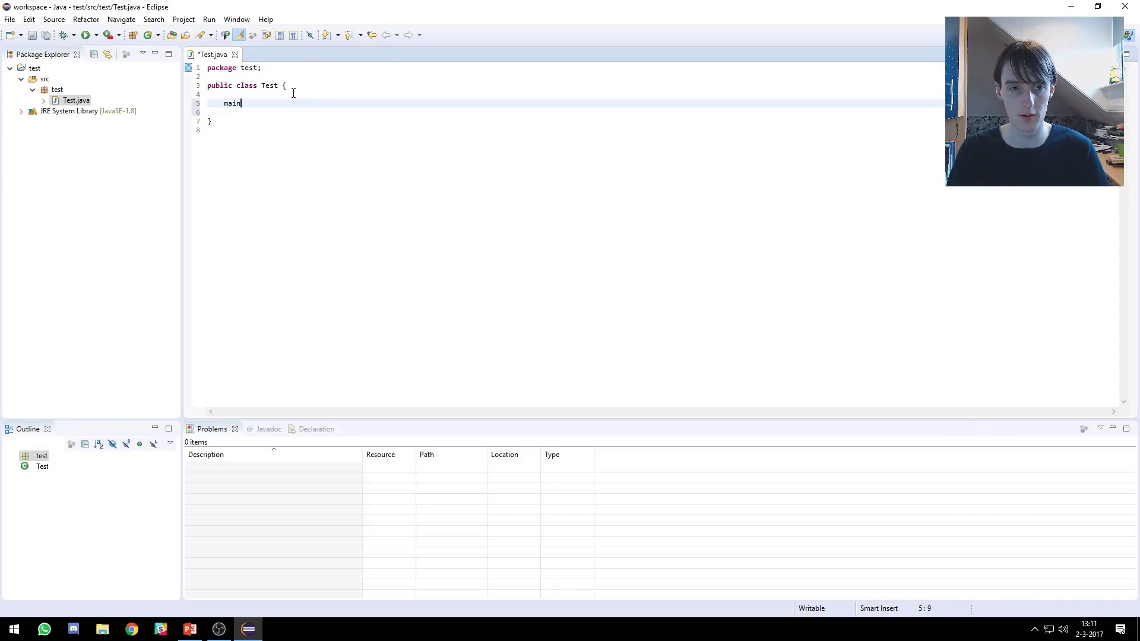
pyautogui.hotkey('ctrl', 'space')
pyautogui.press('Down')
pyautogui.press('Down')
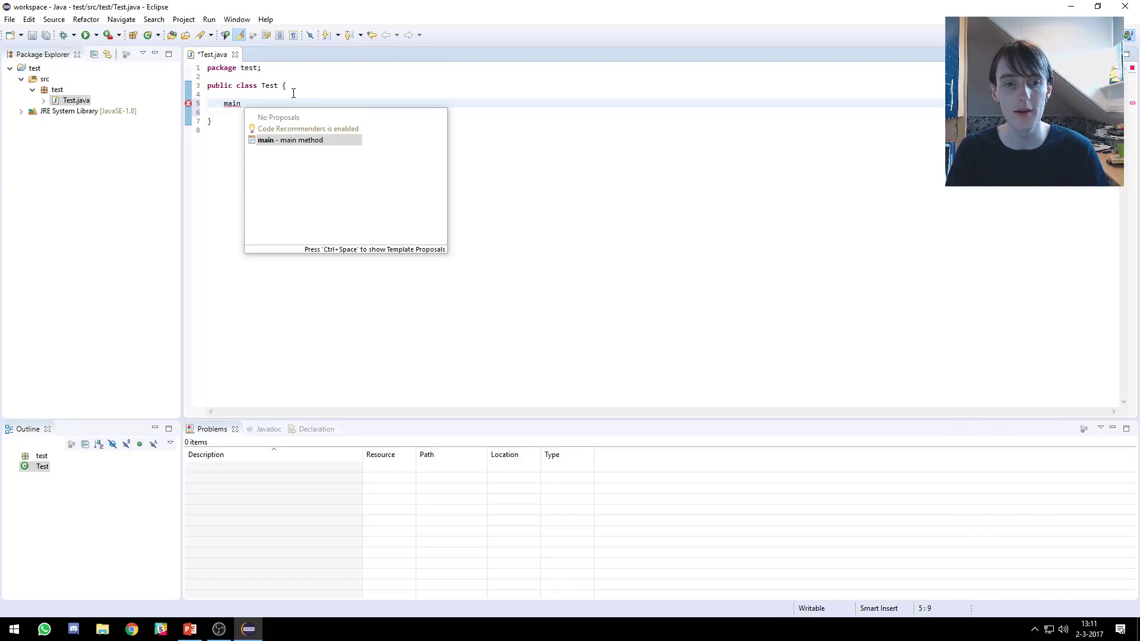
pyautogui.press('Return')
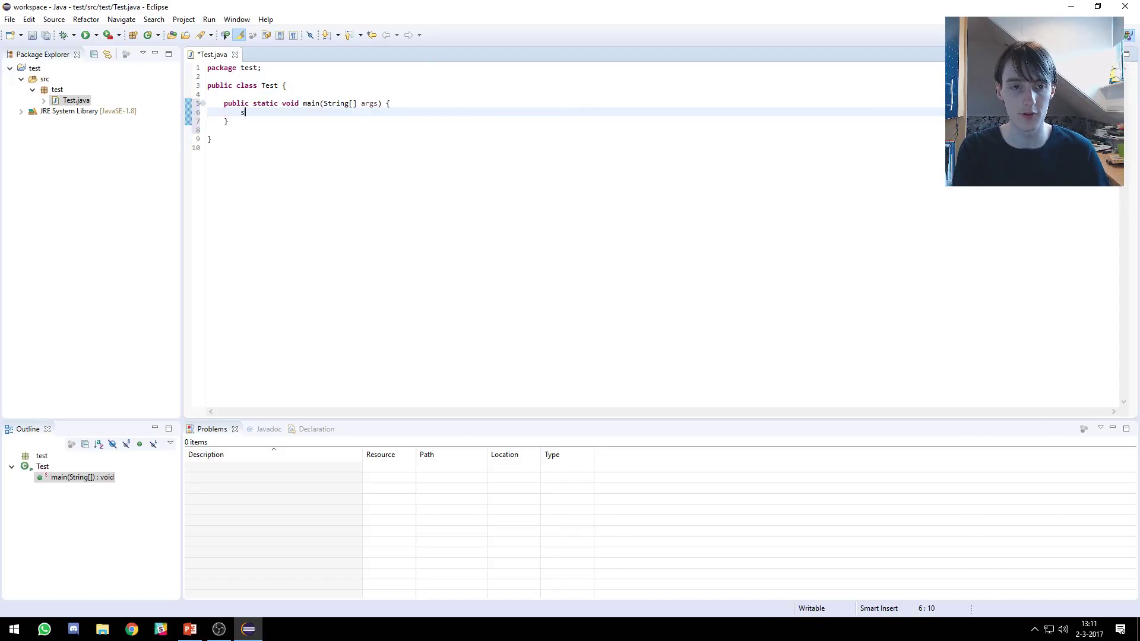
# Add a System.out.println statement printing "Hoi wereld" to the main method and save Test.java.
pyautogui.hotkey('ctrl', 'space')
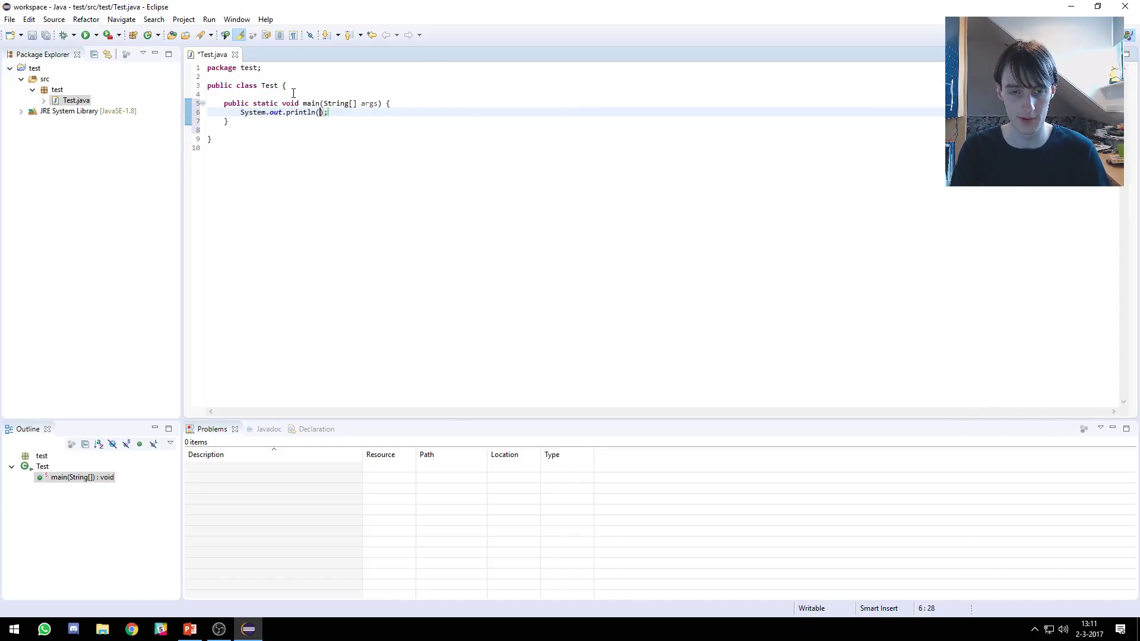
pyautogui.write('"Hoi we')
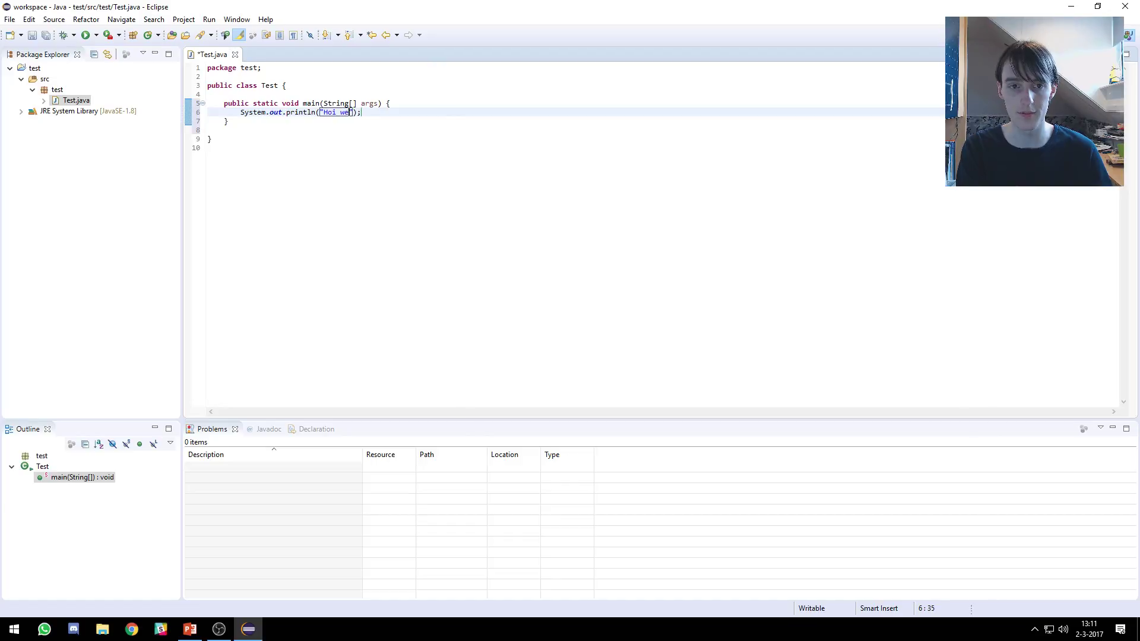
pyautogui.write('reld')
pyautogui.hotkey('ctrl', 's')
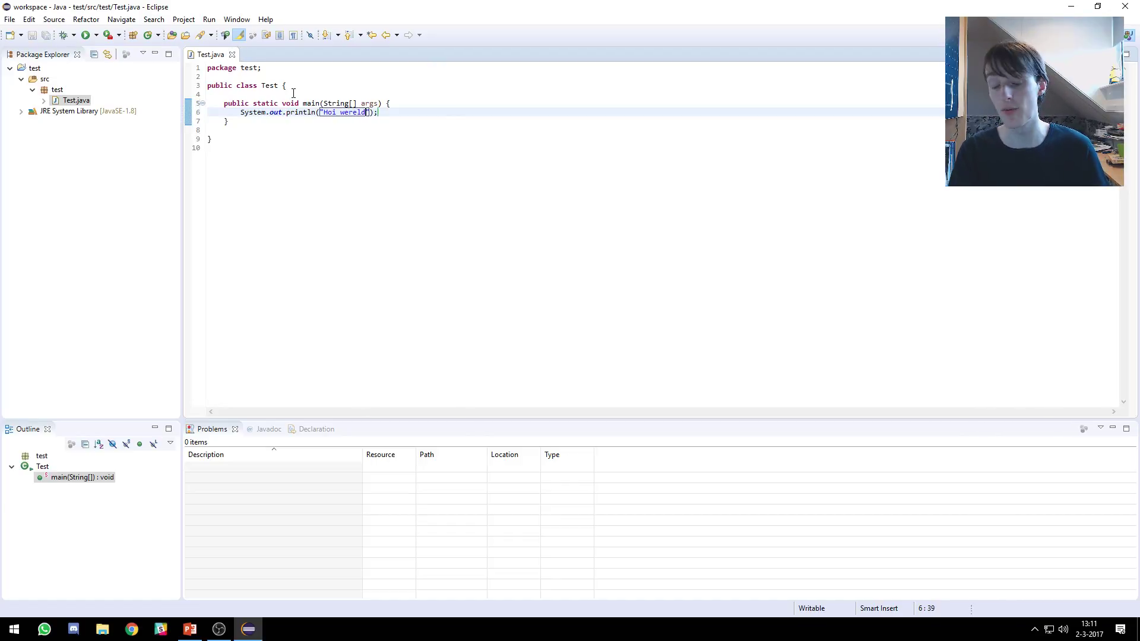
# Run the Test program and check its console output.
pyautogui.click(86, 35)
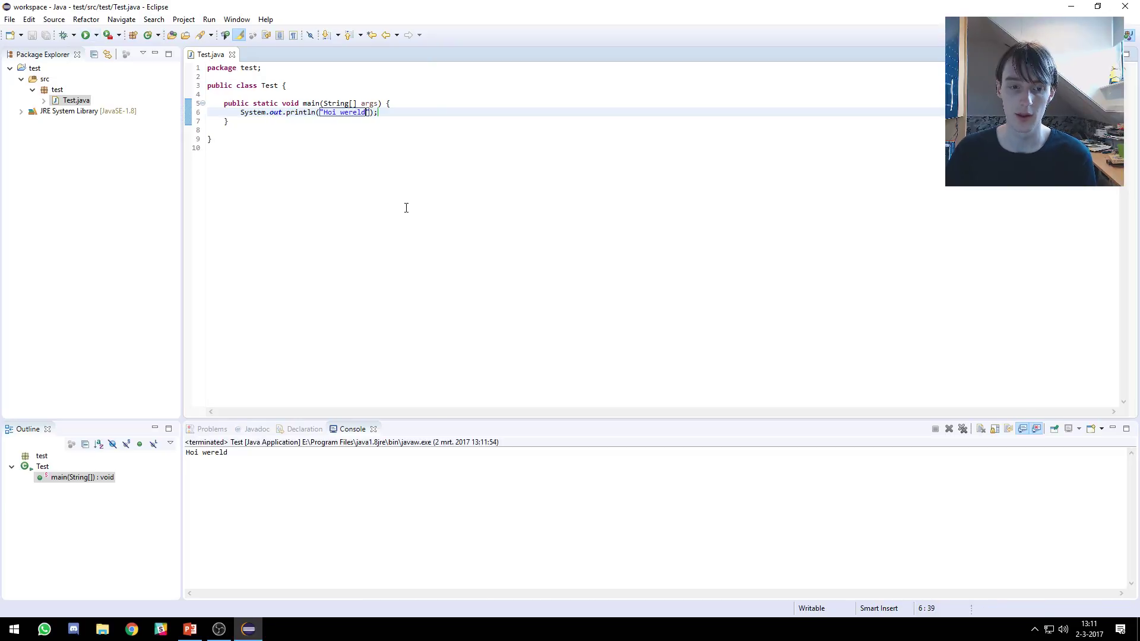
pyautogui.click(355, 264)
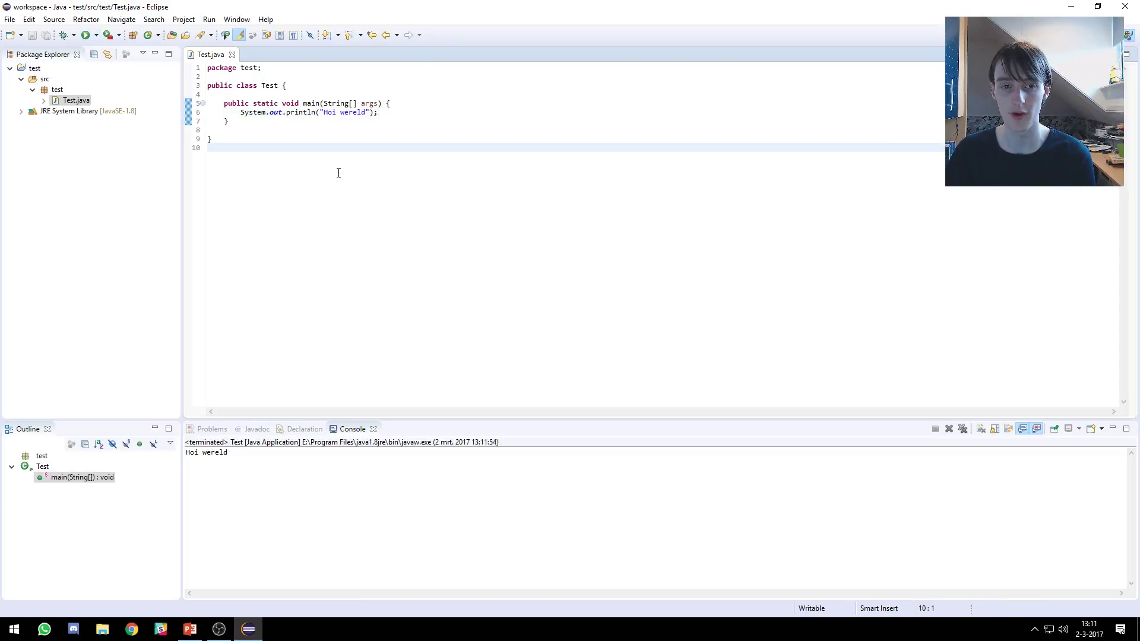
pyautogui.moveTo(186, 452); pyautogui.dragTo(223, 443)
pyautogui.click(264, 461)
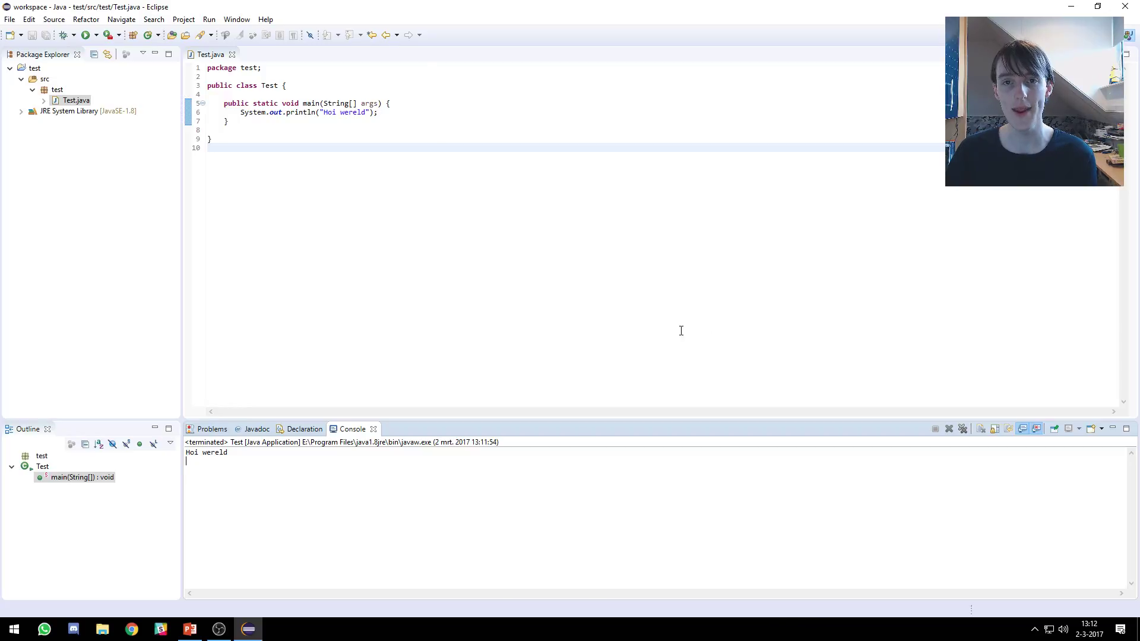
pyautogui.hotkey('alt', 'Tab')
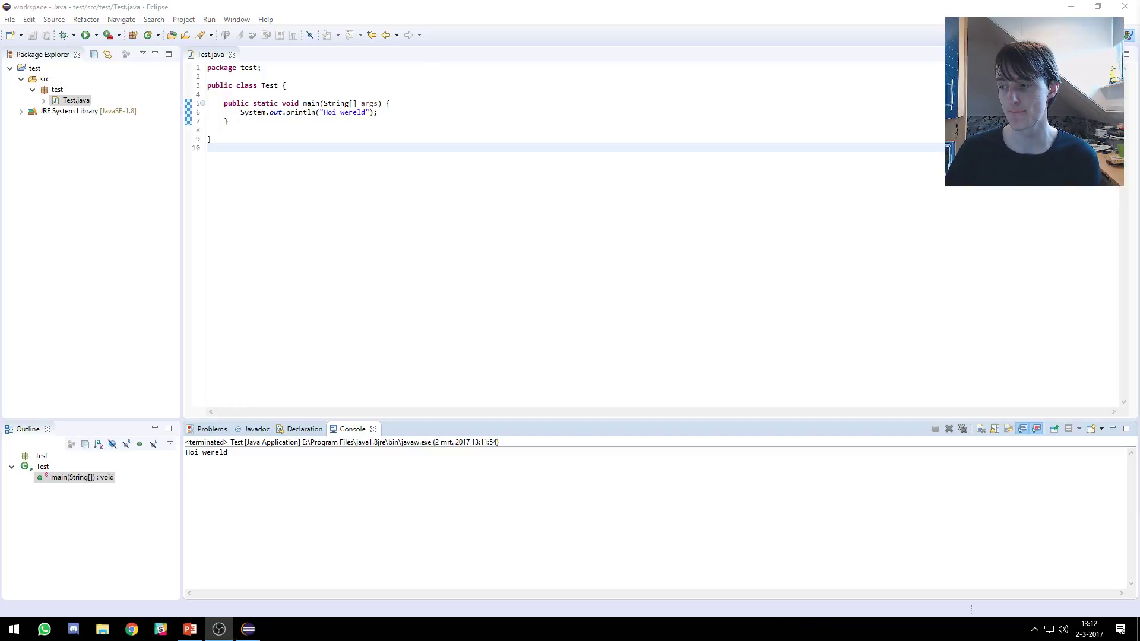